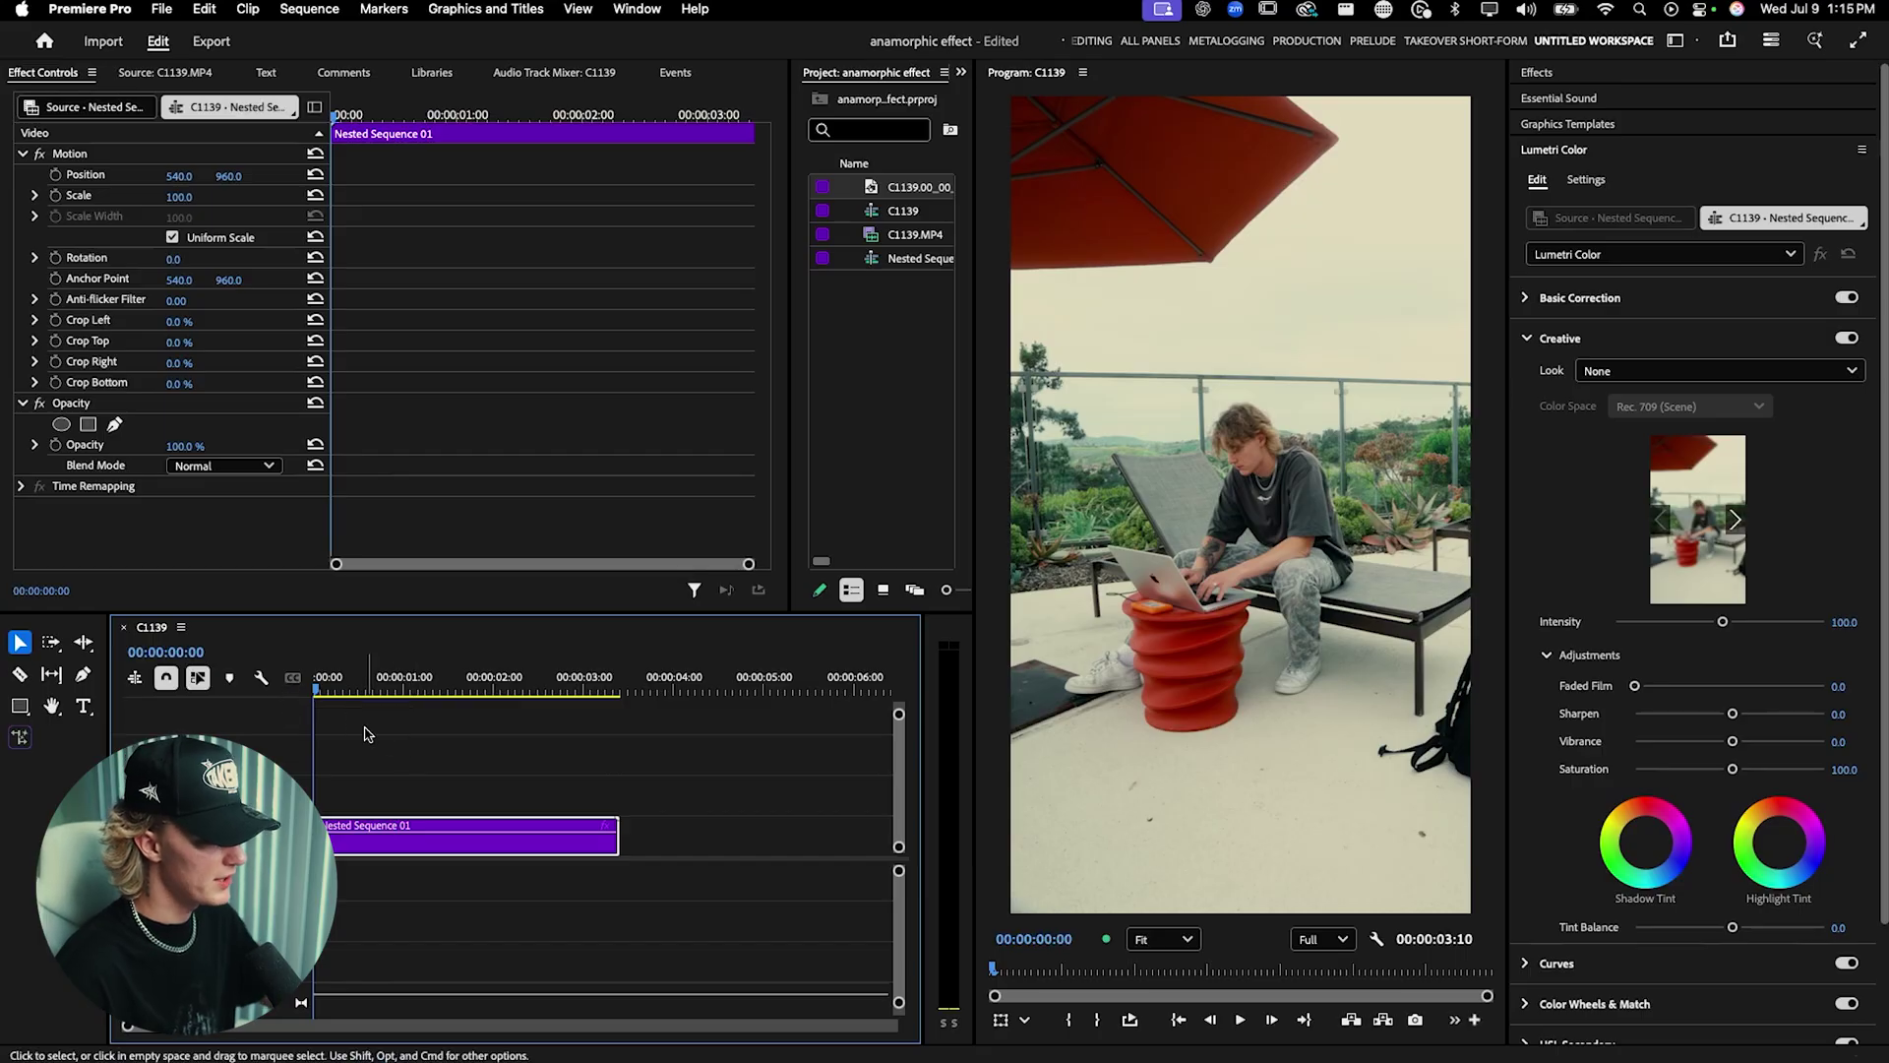
# Step: Play the vertical clip, return to the sequence start, and bring up the Program monitor Button Editor
pyautogui.press('space')
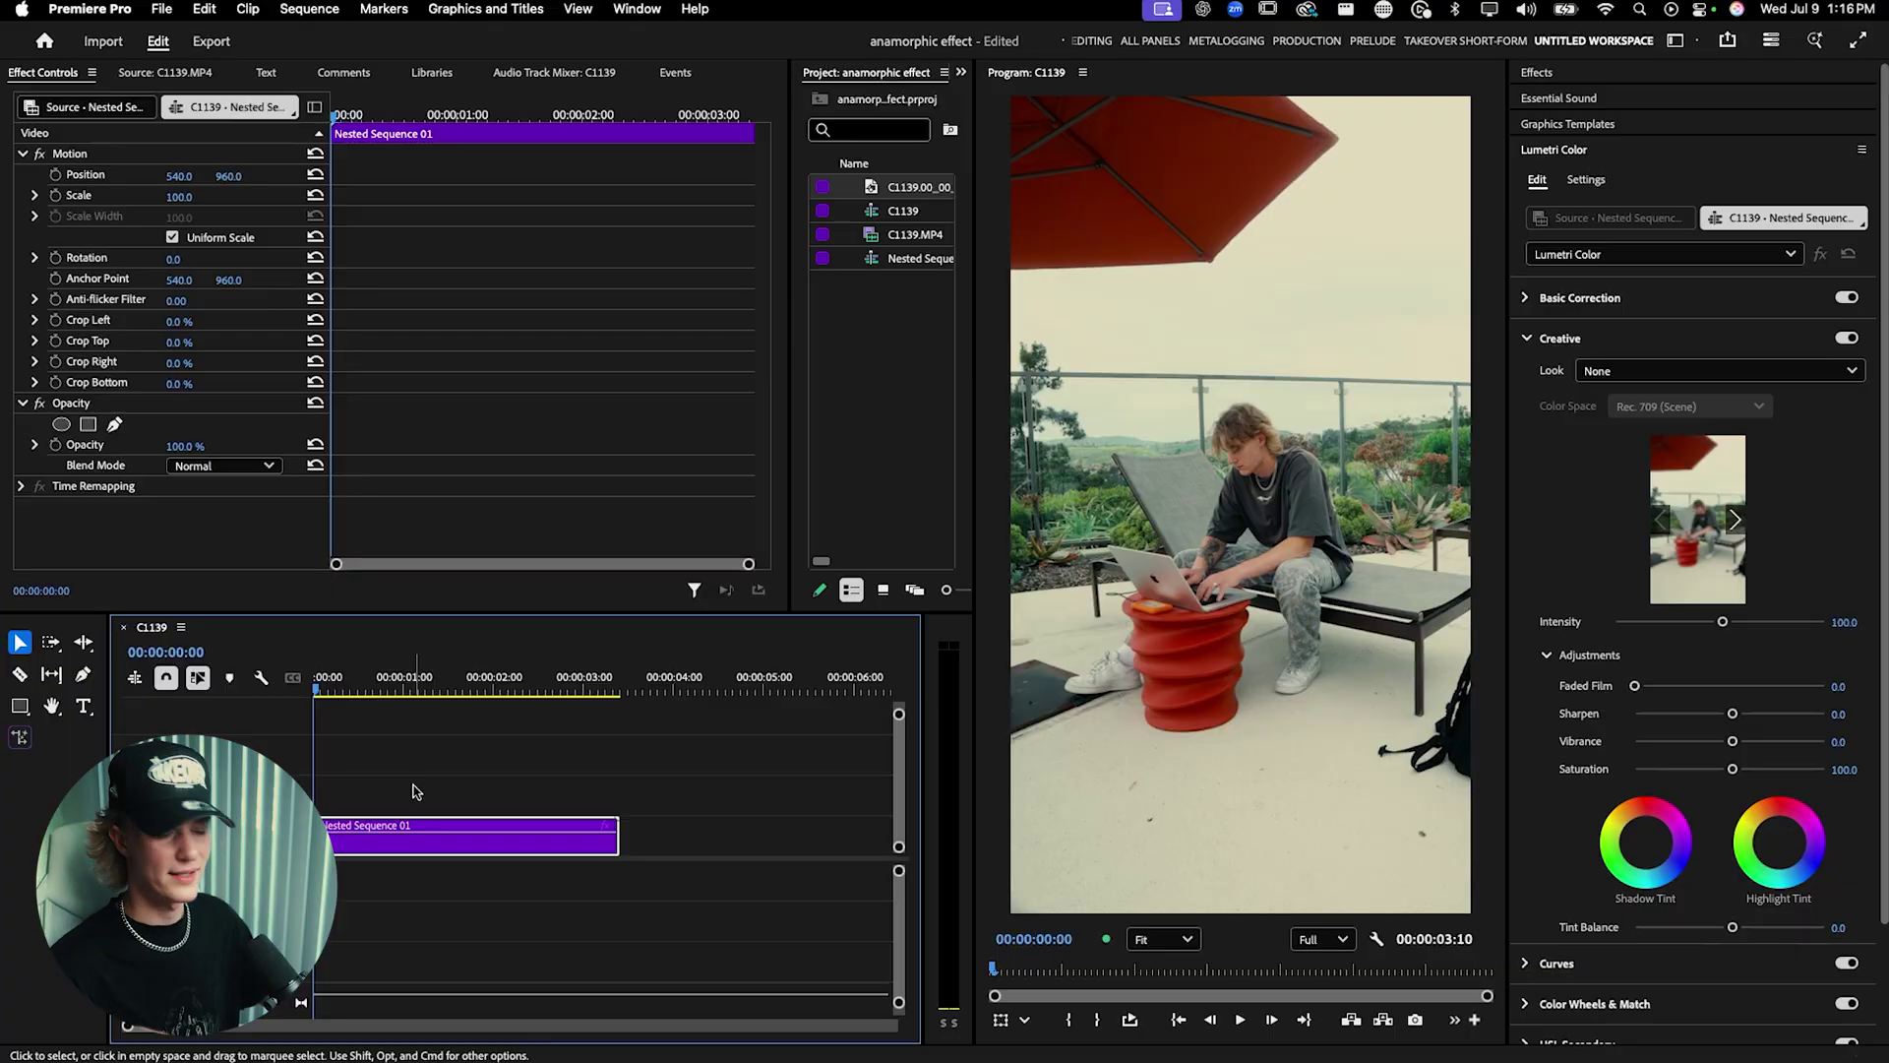
pyautogui.press('space')
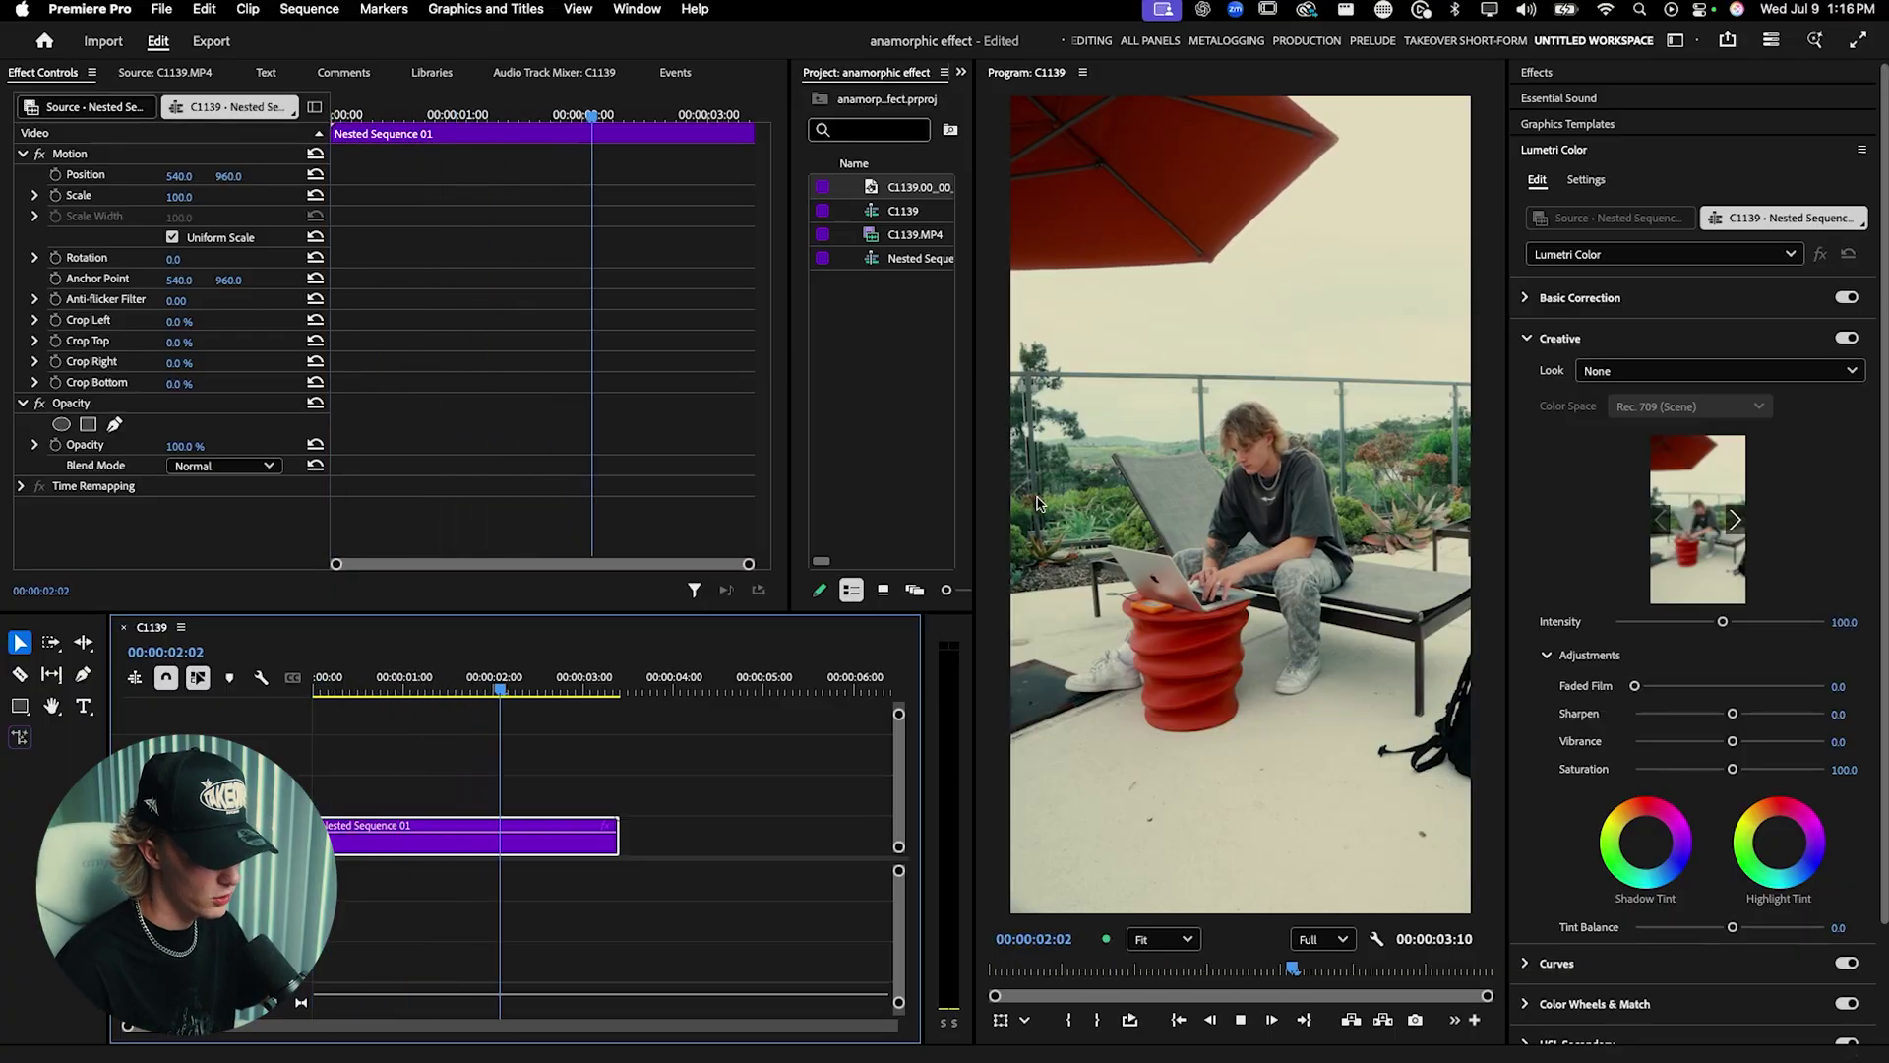
pyautogui.press('space')
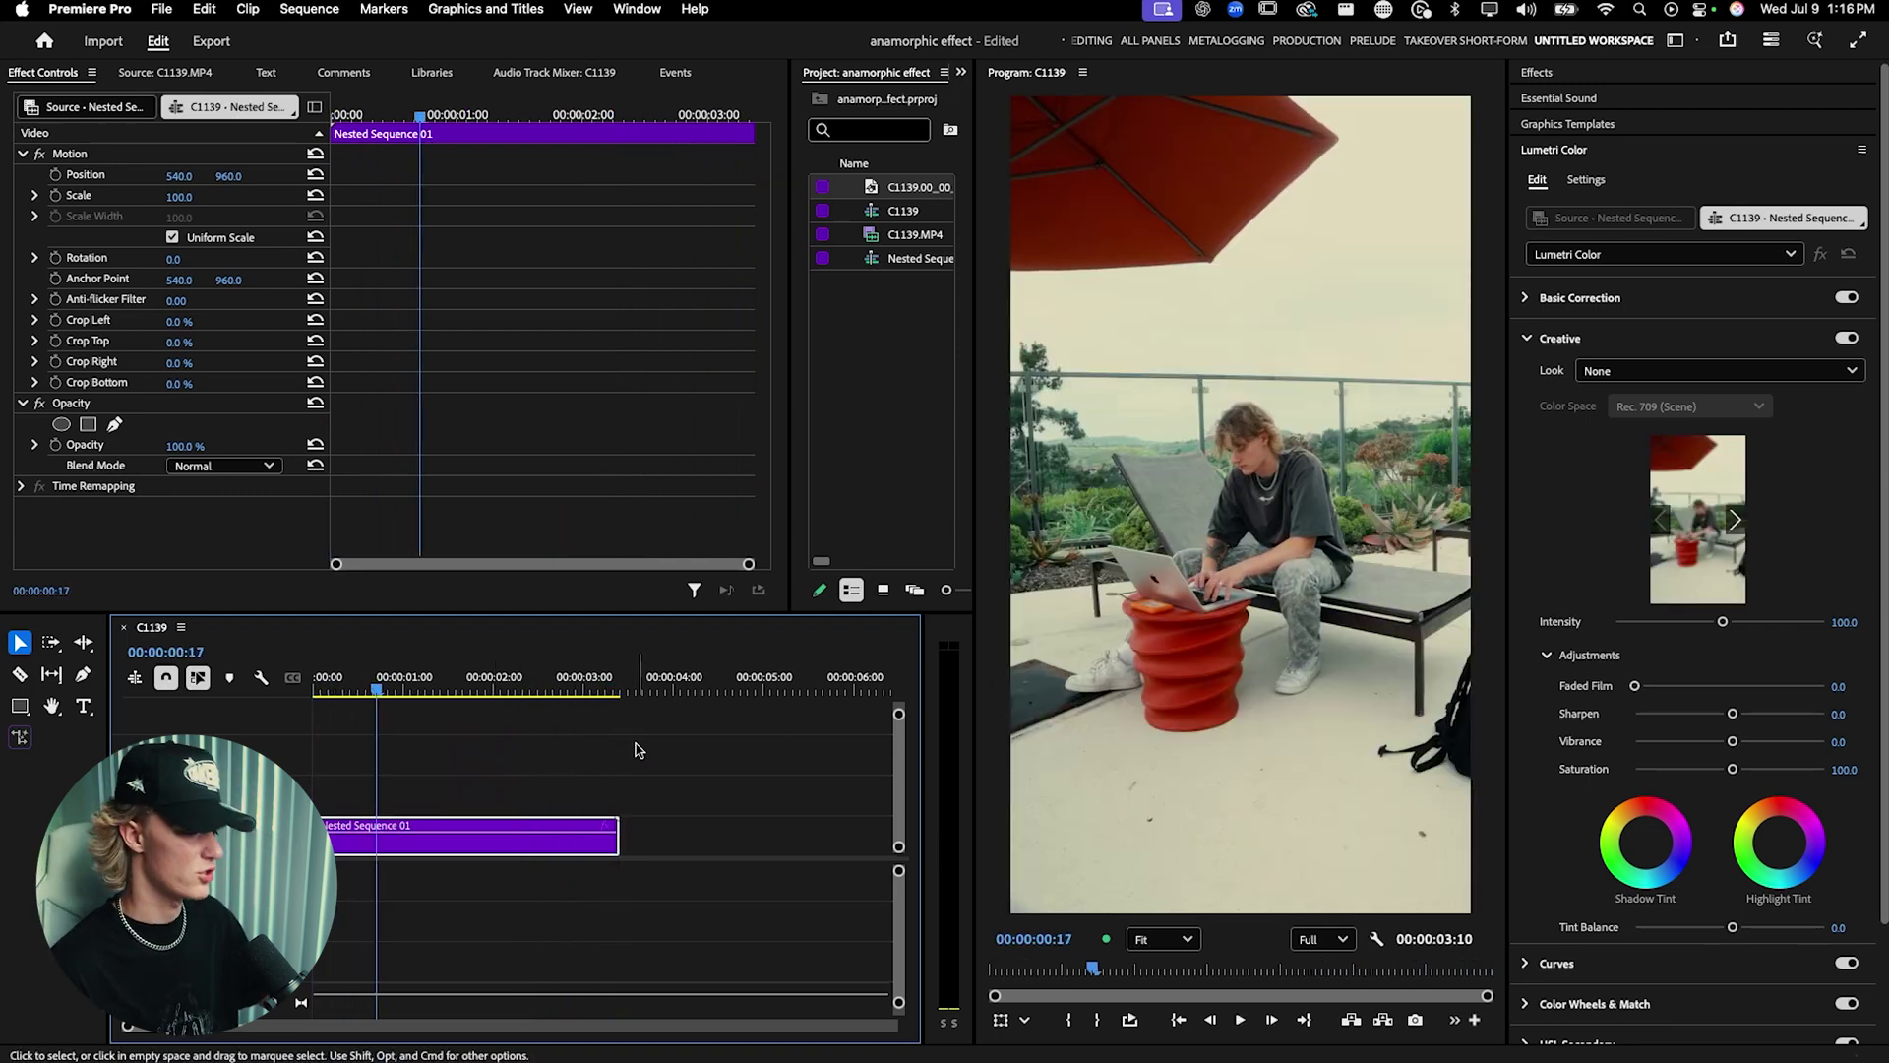
pyautogui.press('Home')
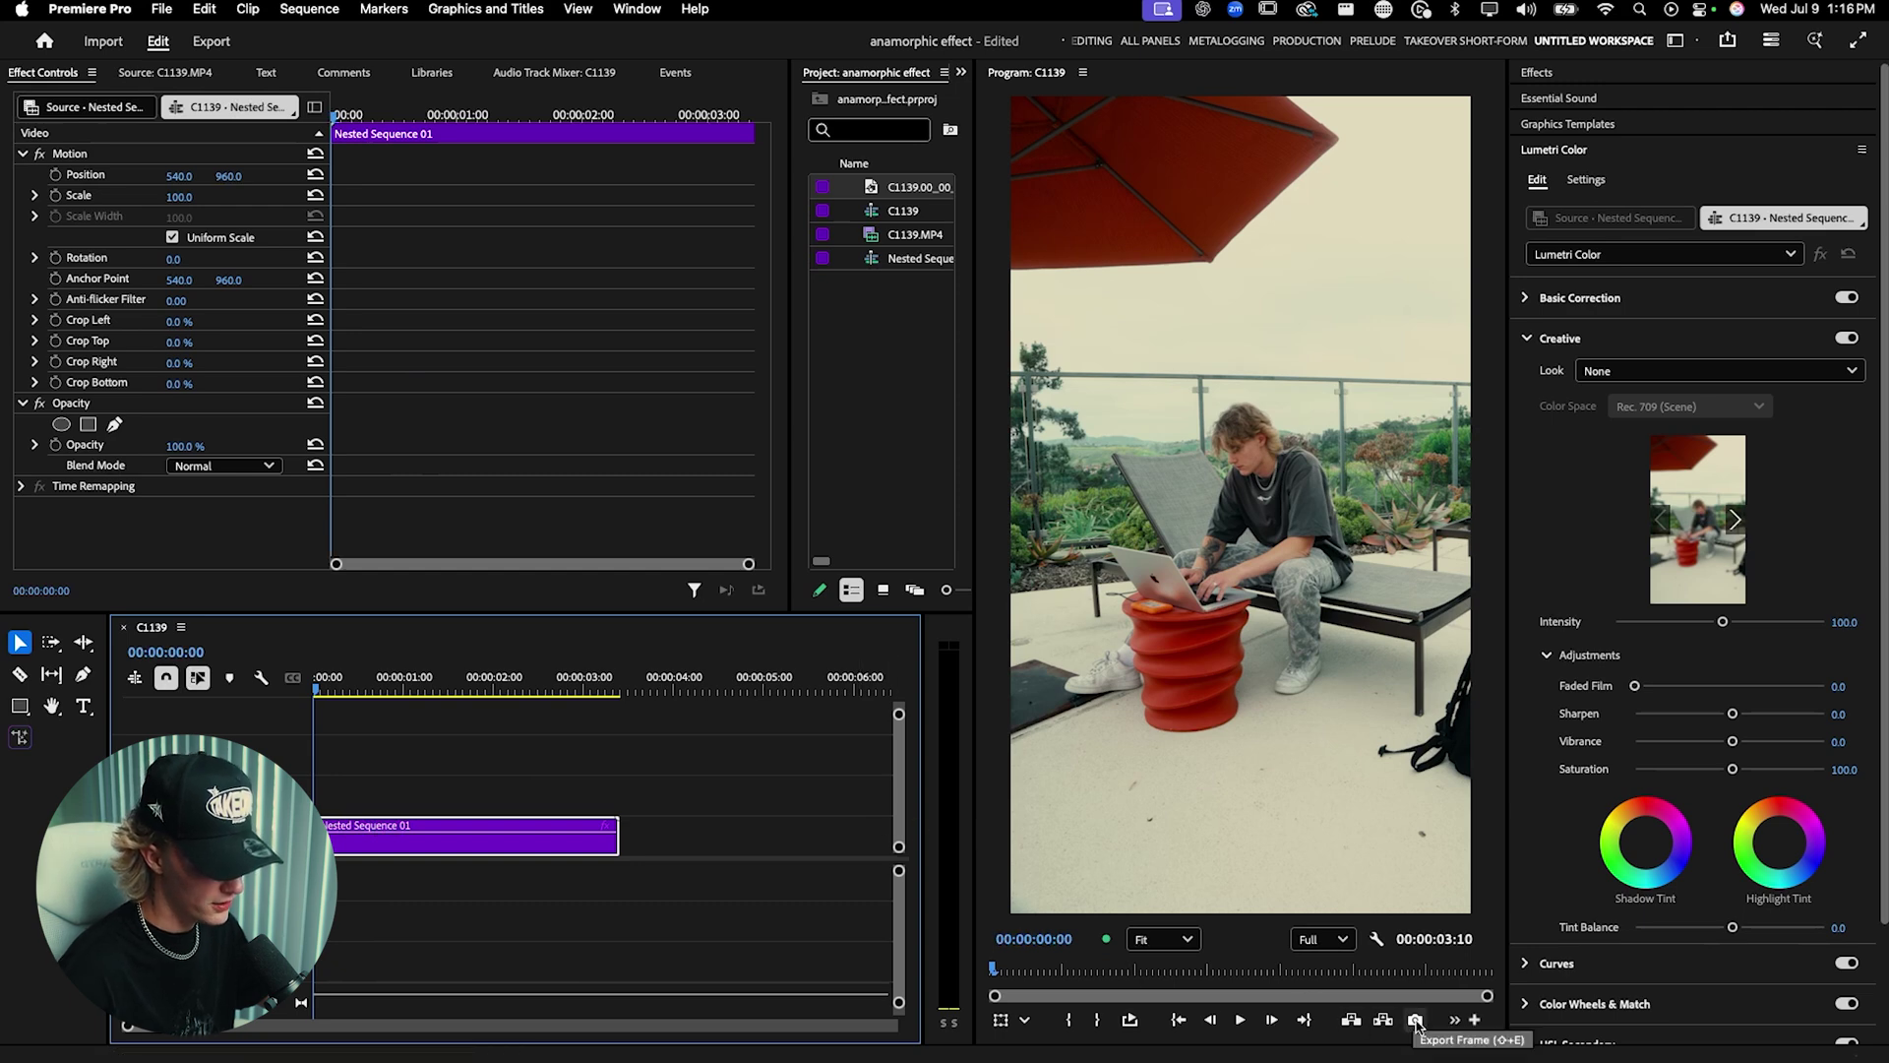
pyautogui.click(1476, 1022)
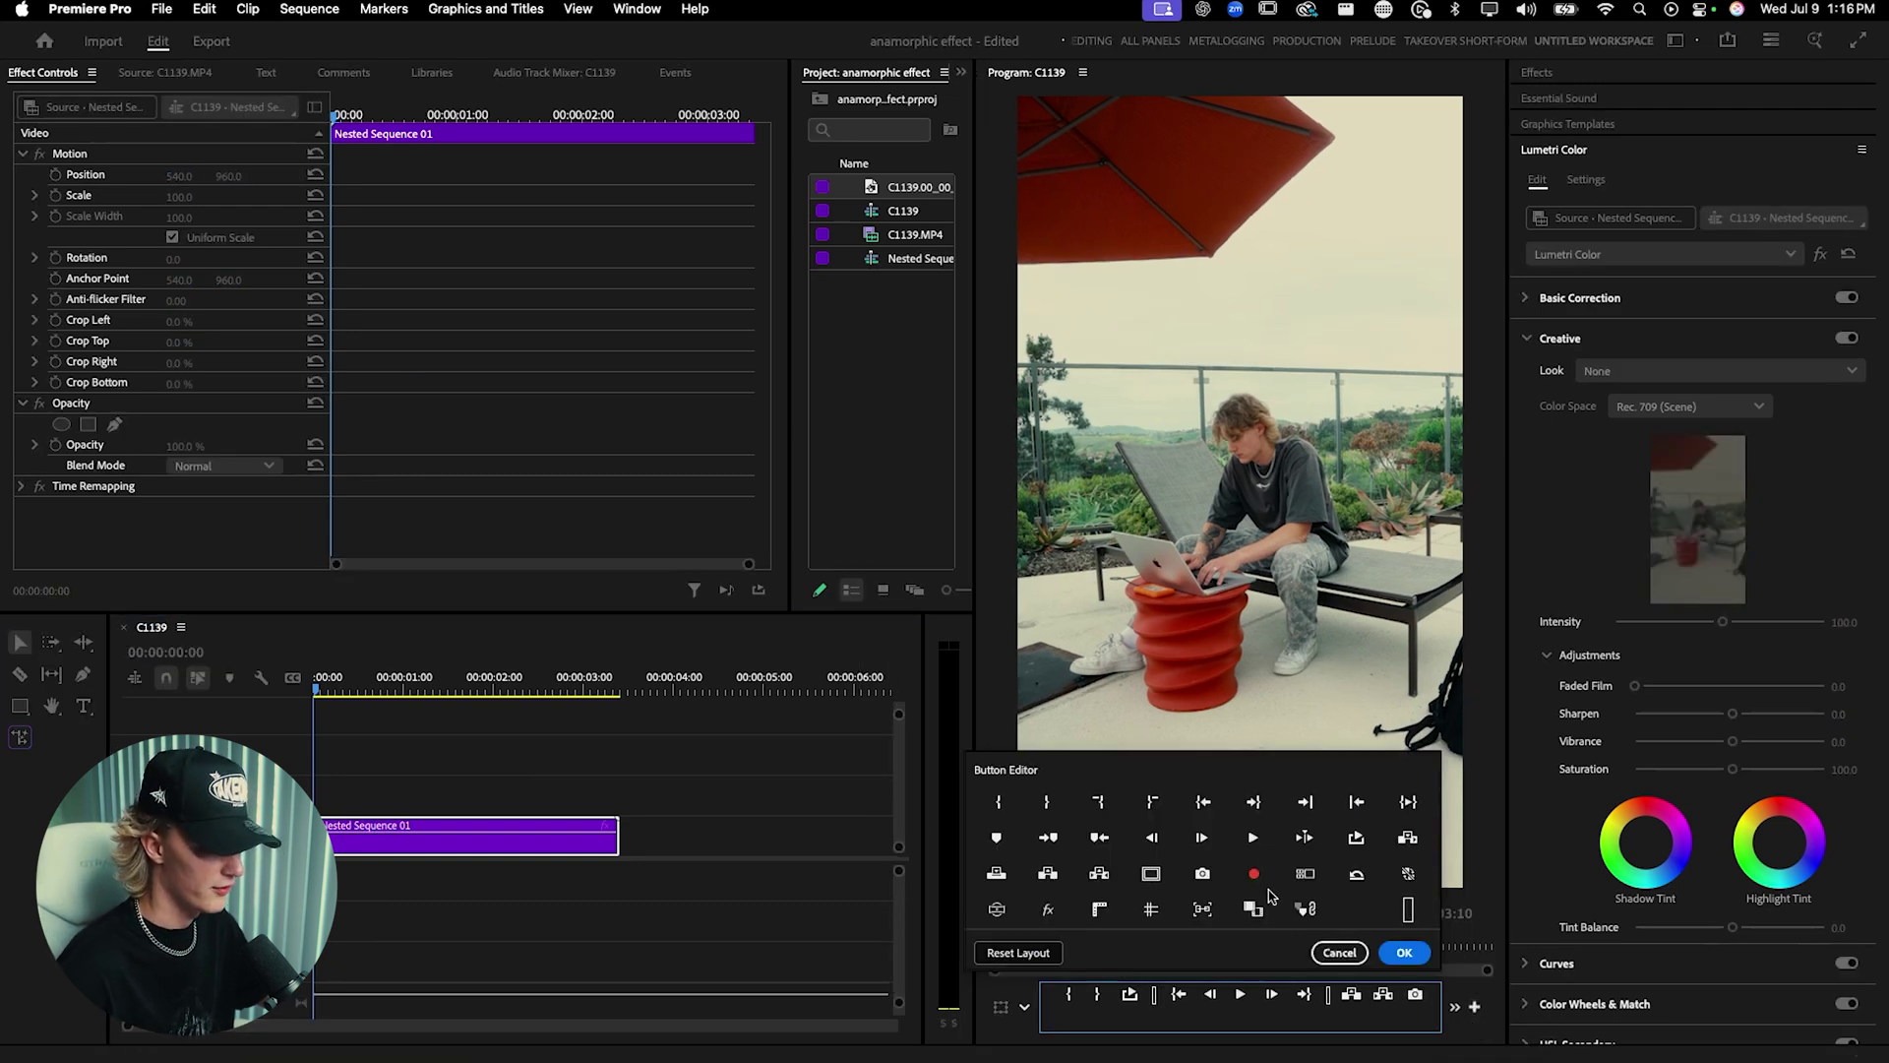
# Step: Export the current frame as a PNG still named wharteve to the Desktop
pyautogui.click(1338, 962)
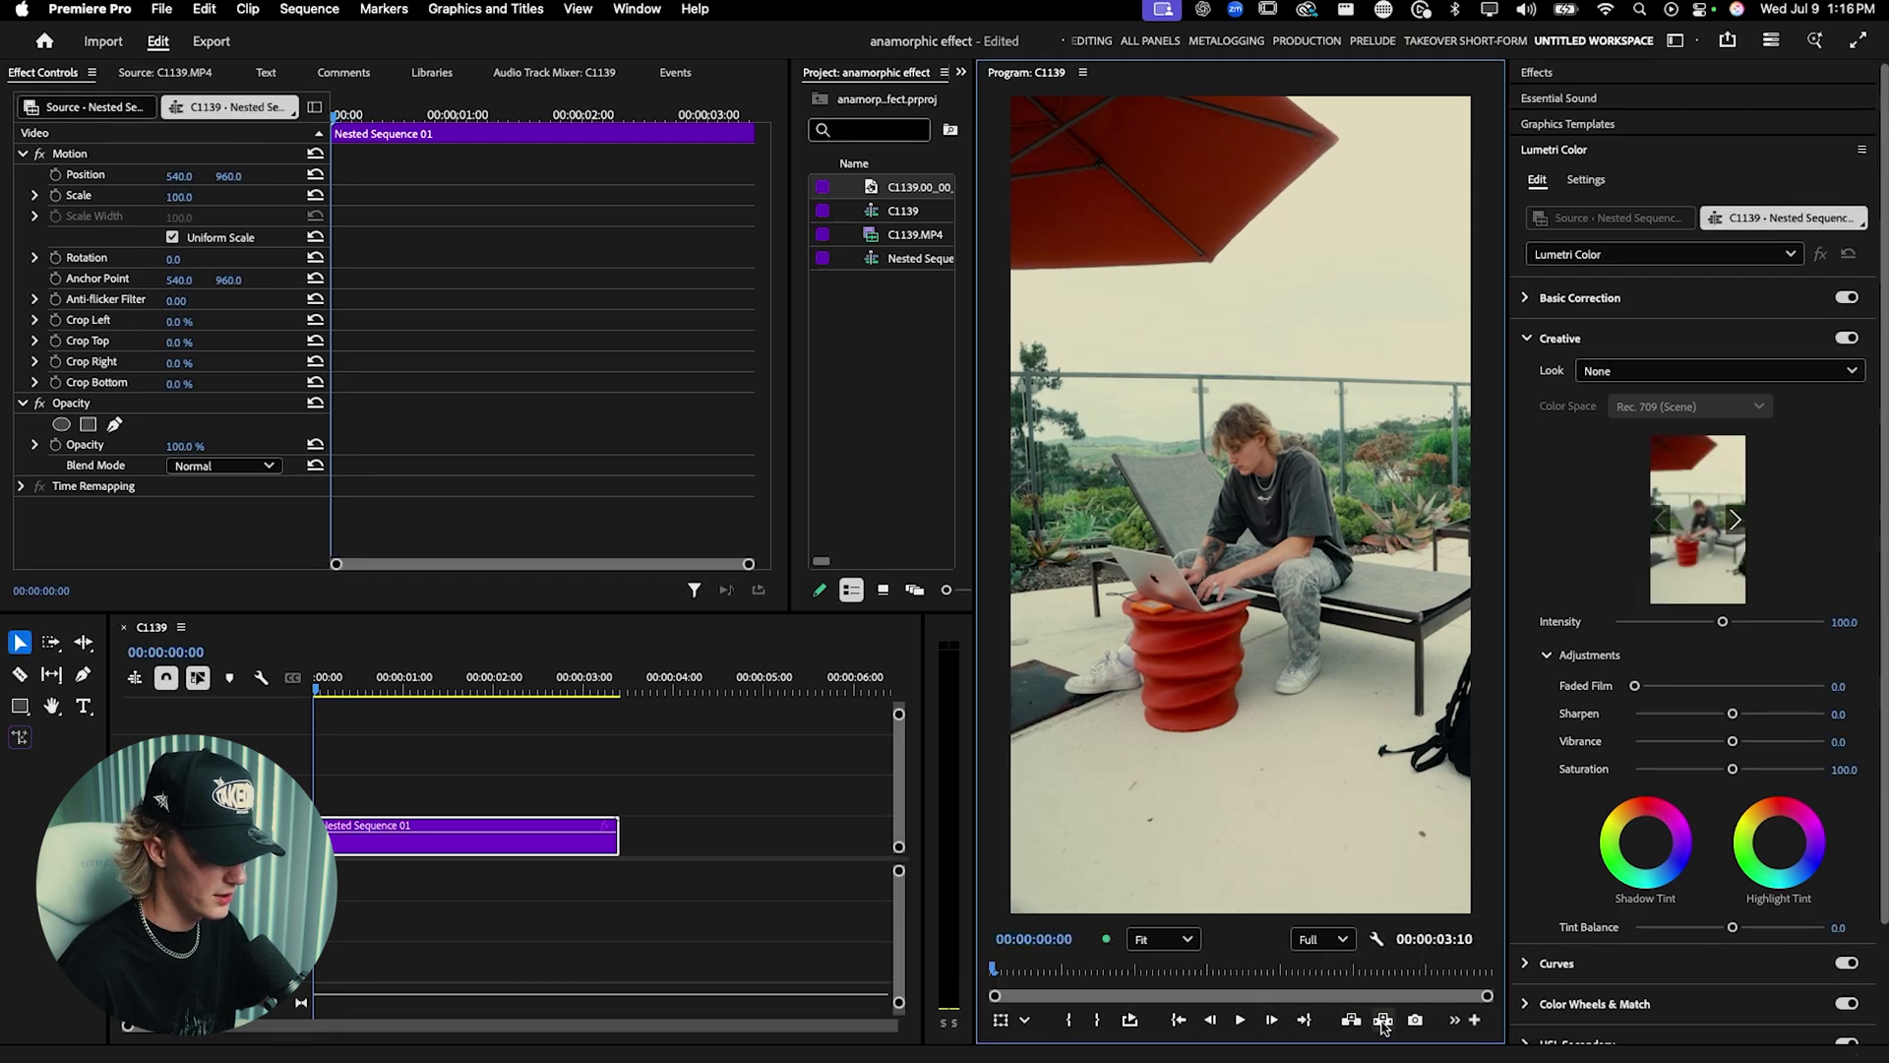
pyautogui.click(1415, 1021)
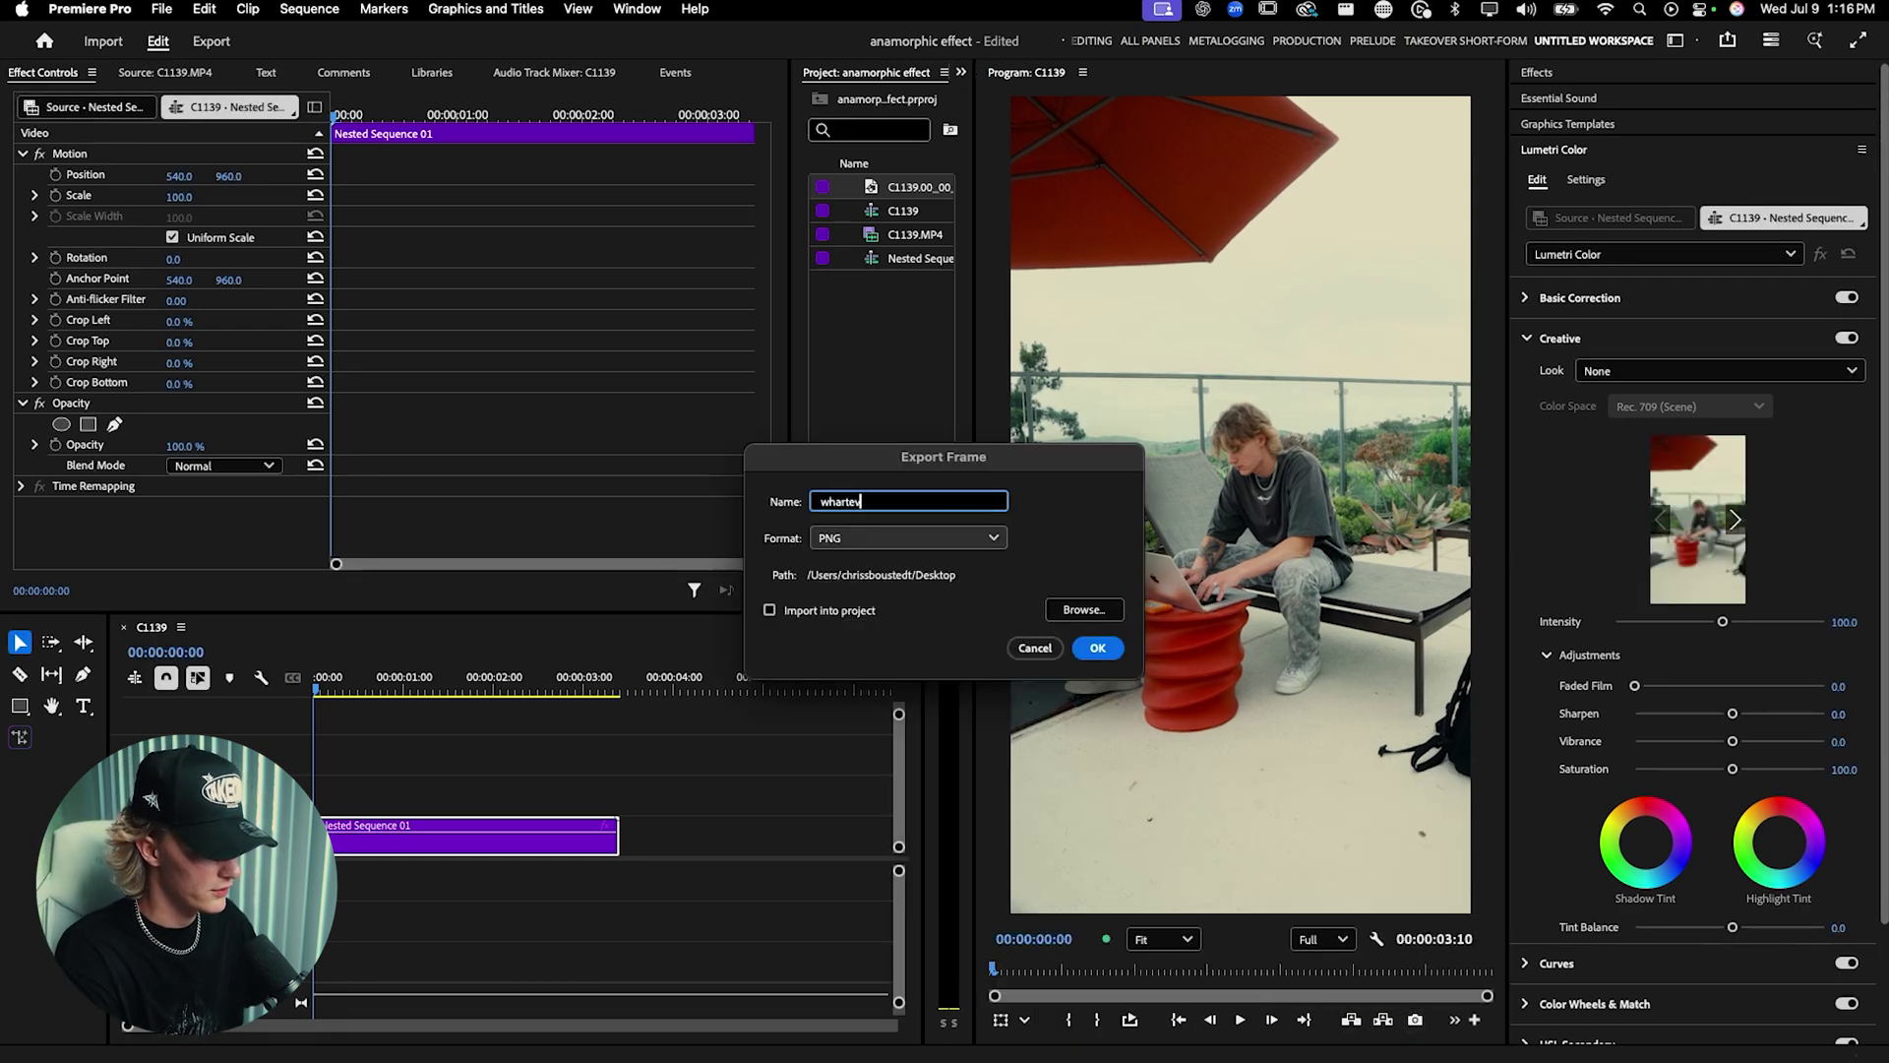
pyautogui.write('whartev')
pyautogui.press('Return')
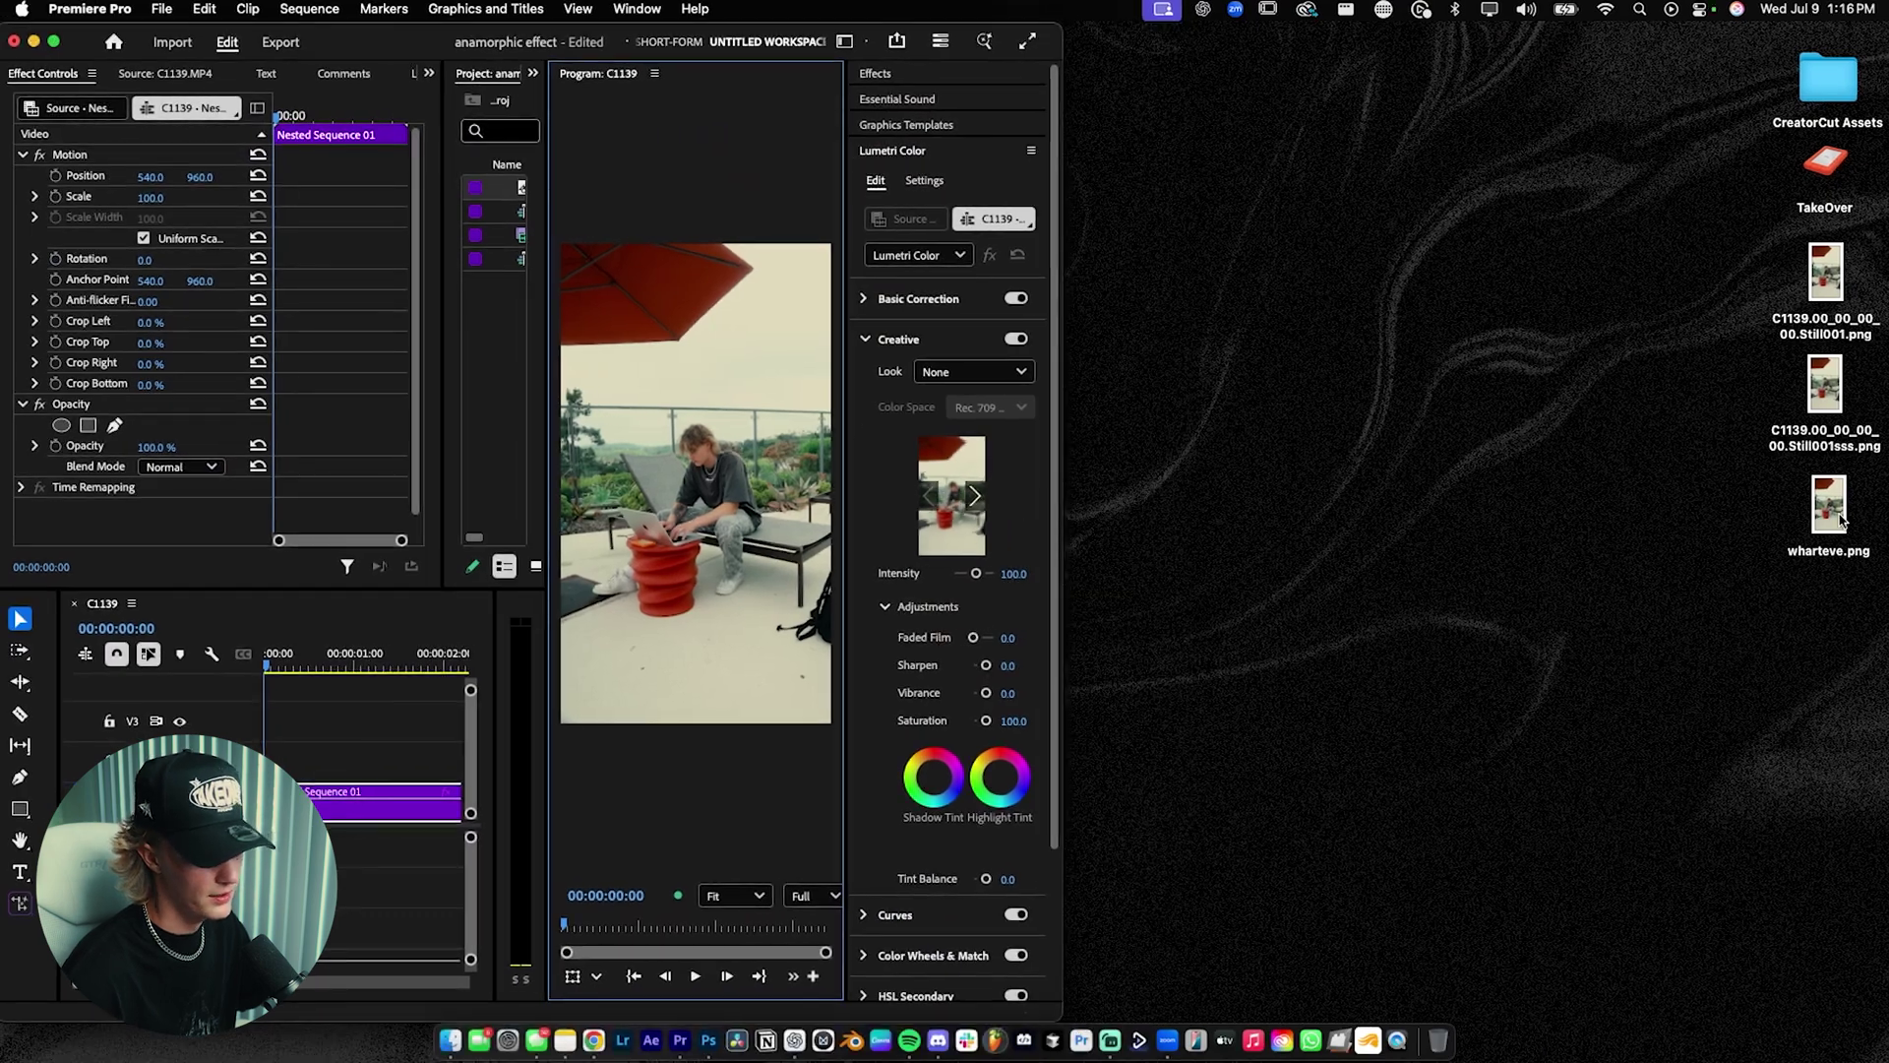
pyautogui.moveTo(1843, 522); pyautogui.dragTo(1619, 548)
# Step: Open the exported wharteve.png frame in Photoshop
pyautogui.click(709, 1041)
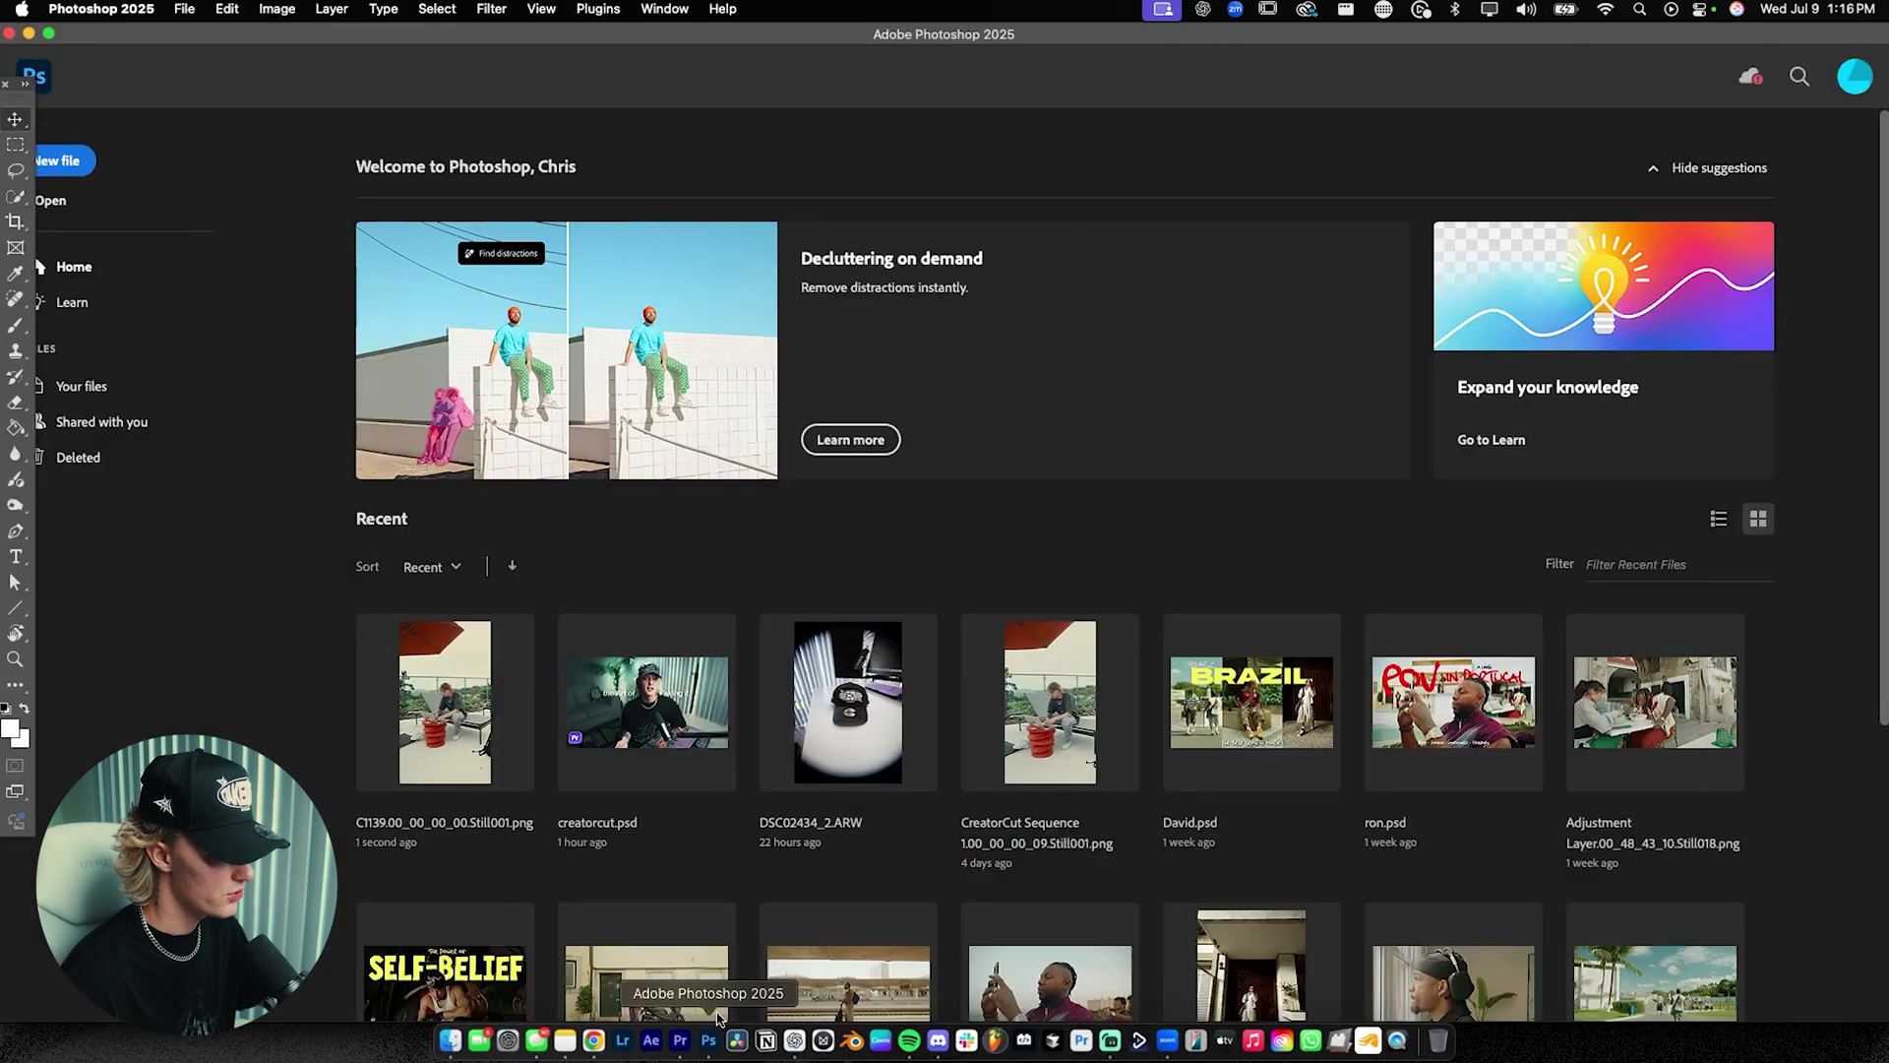
pyautogui.click(61, 203)
pyautogui.click(1692, 766)
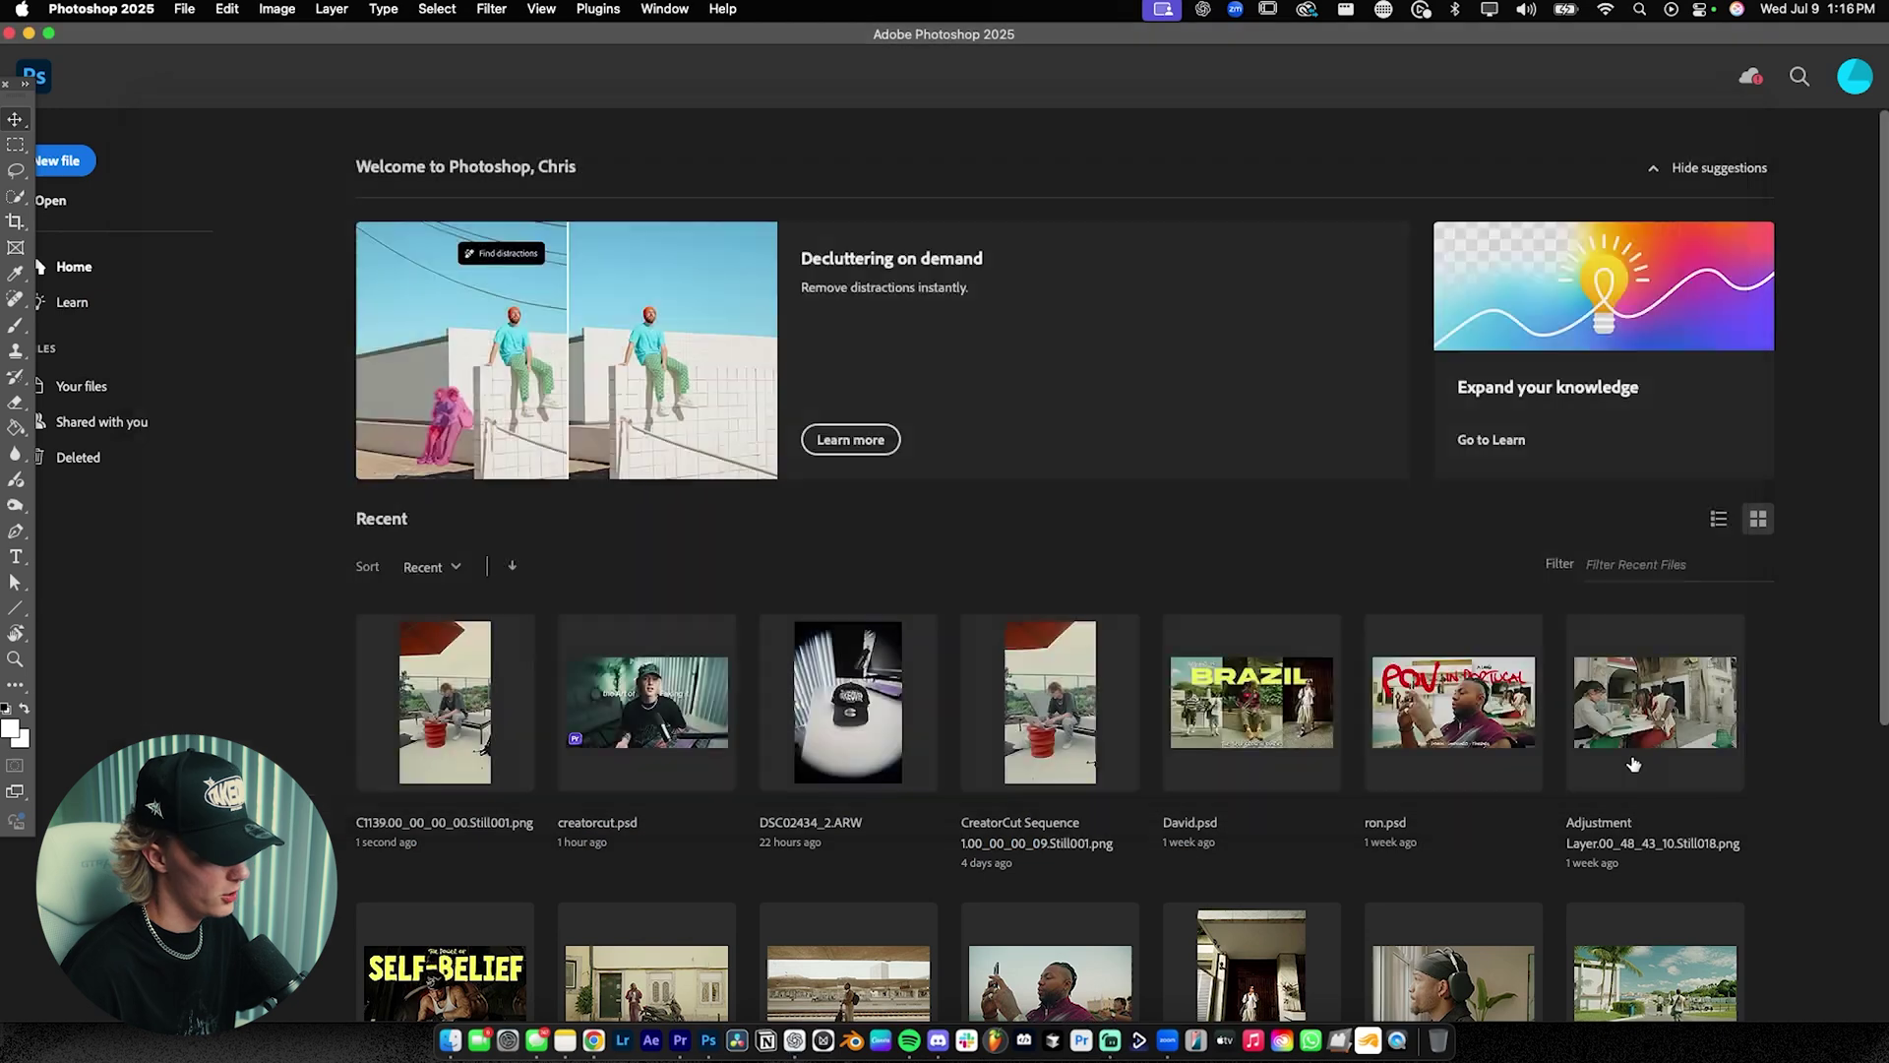
pyautogui.scroll(2, 642, 601)
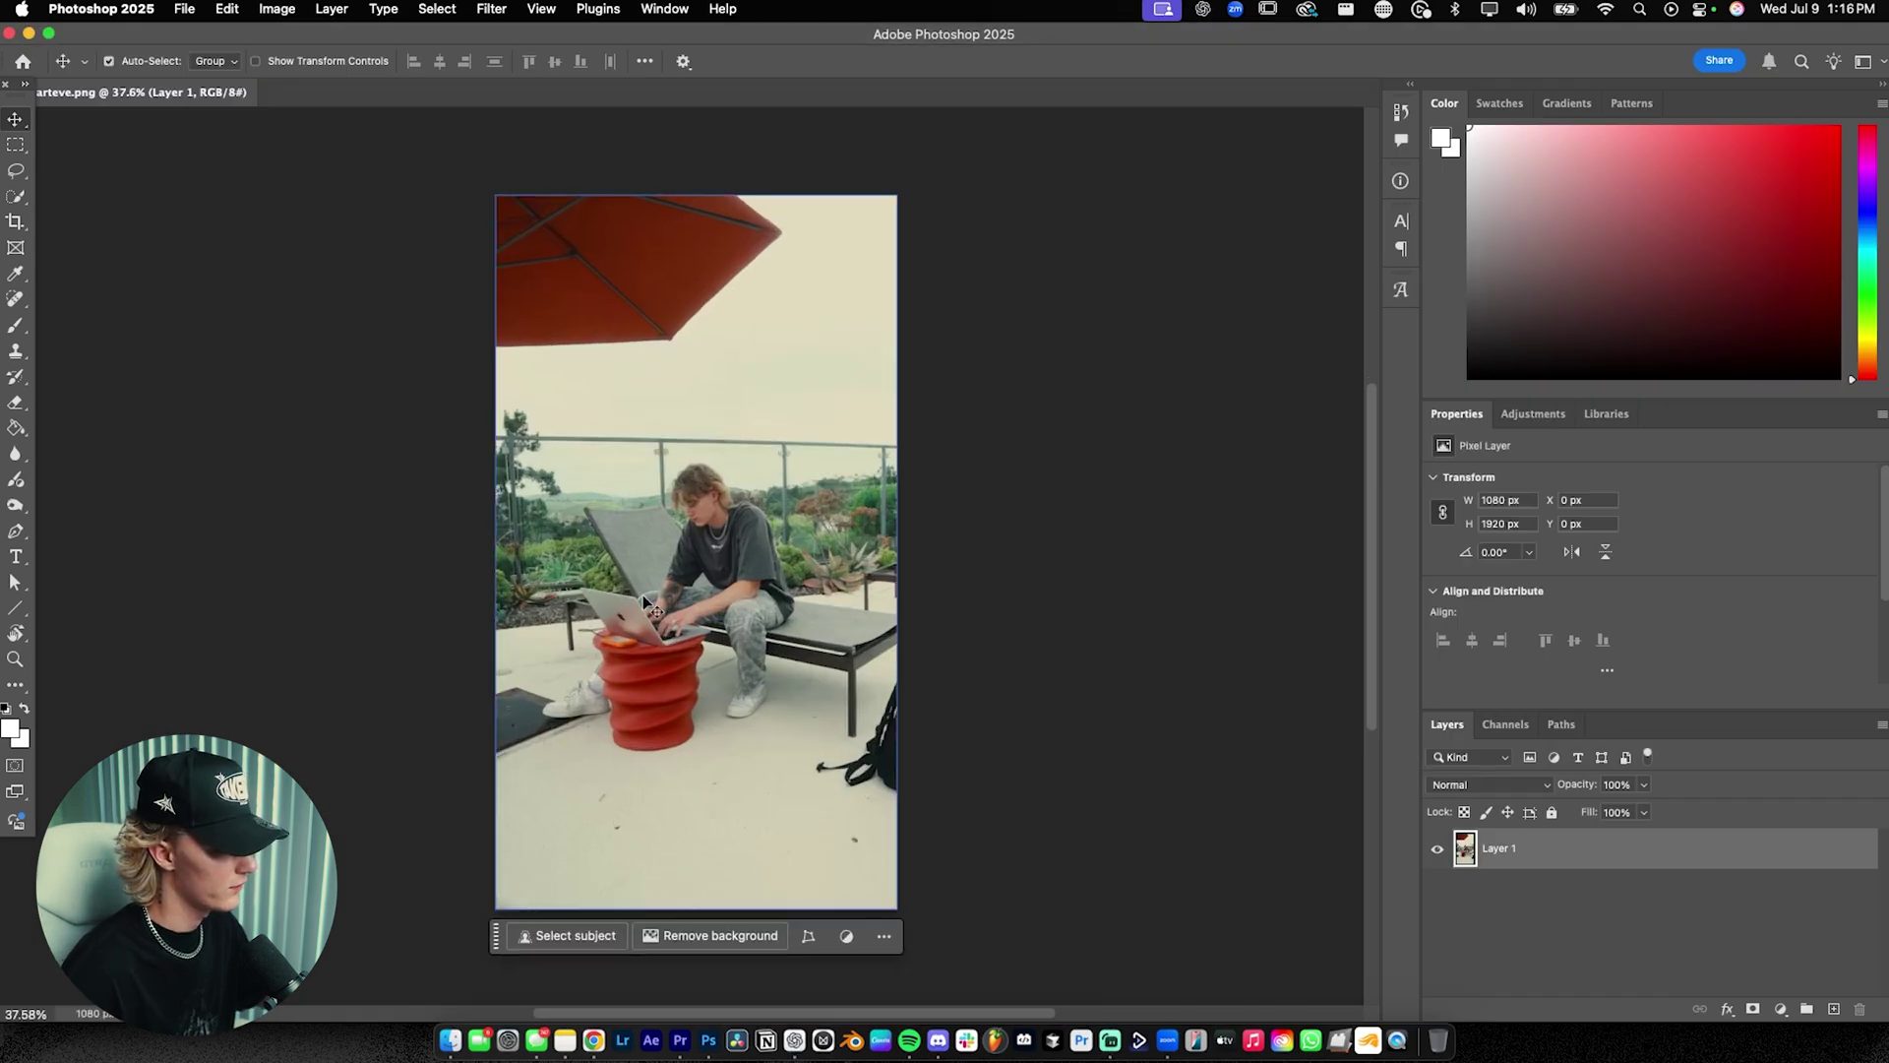
# Step: Apply a Spin Radial Blur with amount 2 to the still frame
pyautogui.click(491, 10)
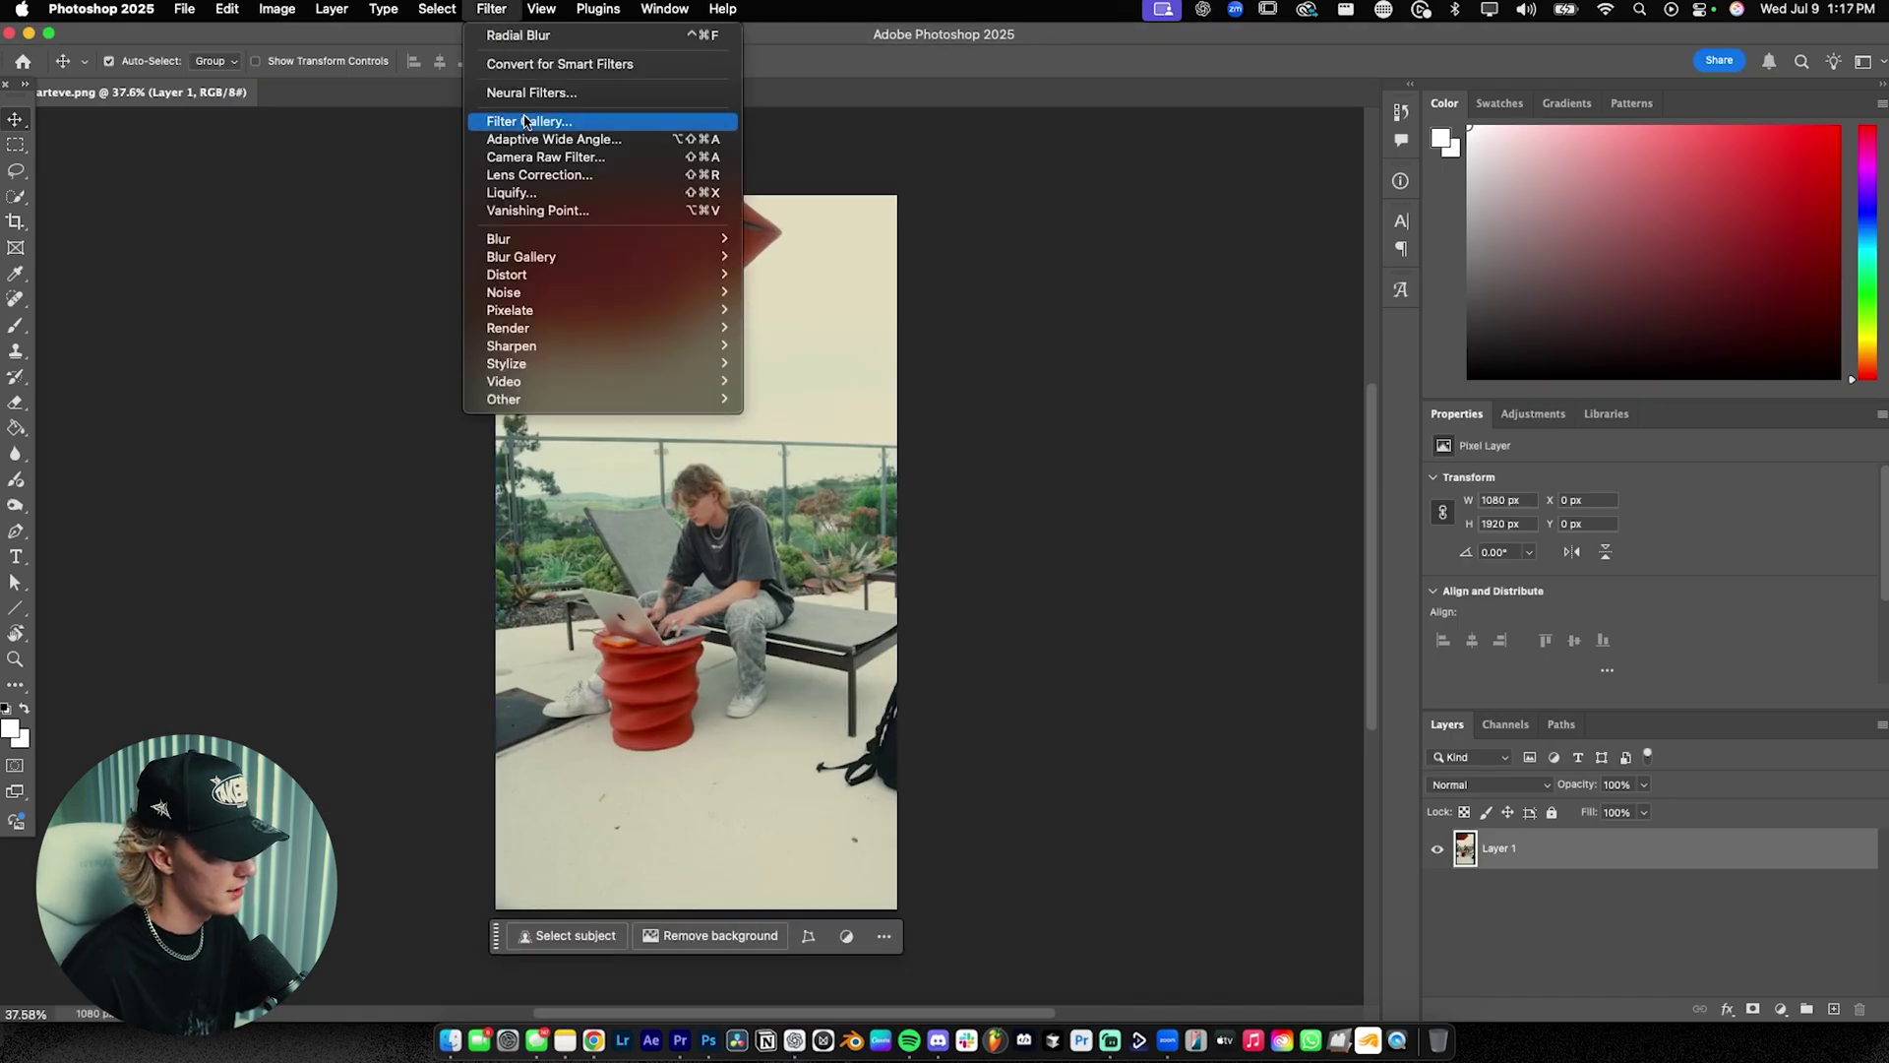
pyautogui.moveTo(610, 239)
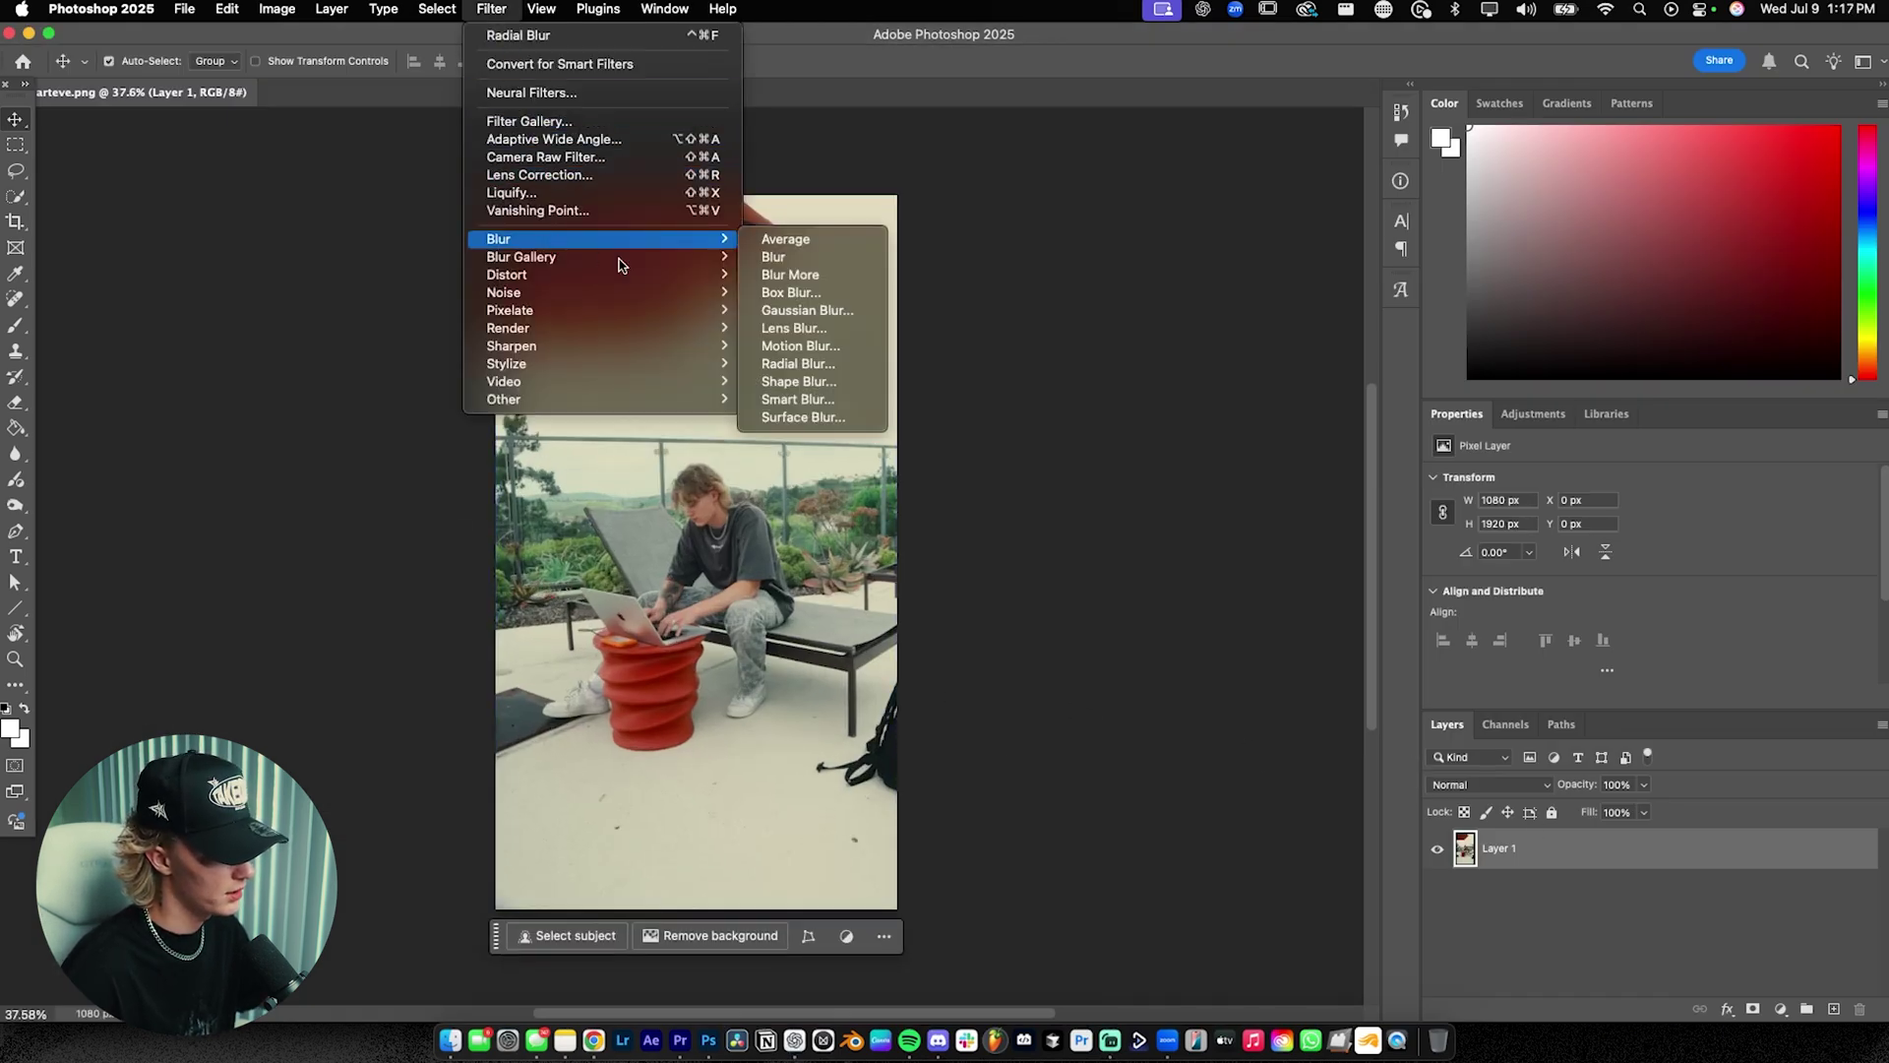
pyautogui.click(797, 364)
pyautogui.moveTo(456, 475); pyautogui.dragTo(363, 360)
pyautogui.moveTo(228, 417)
pyautogui.mouseDown()
pyautogui.moveTo(307, 414)
pyautogui.moveTo(232, 416)
pyautogui.mouseUp()
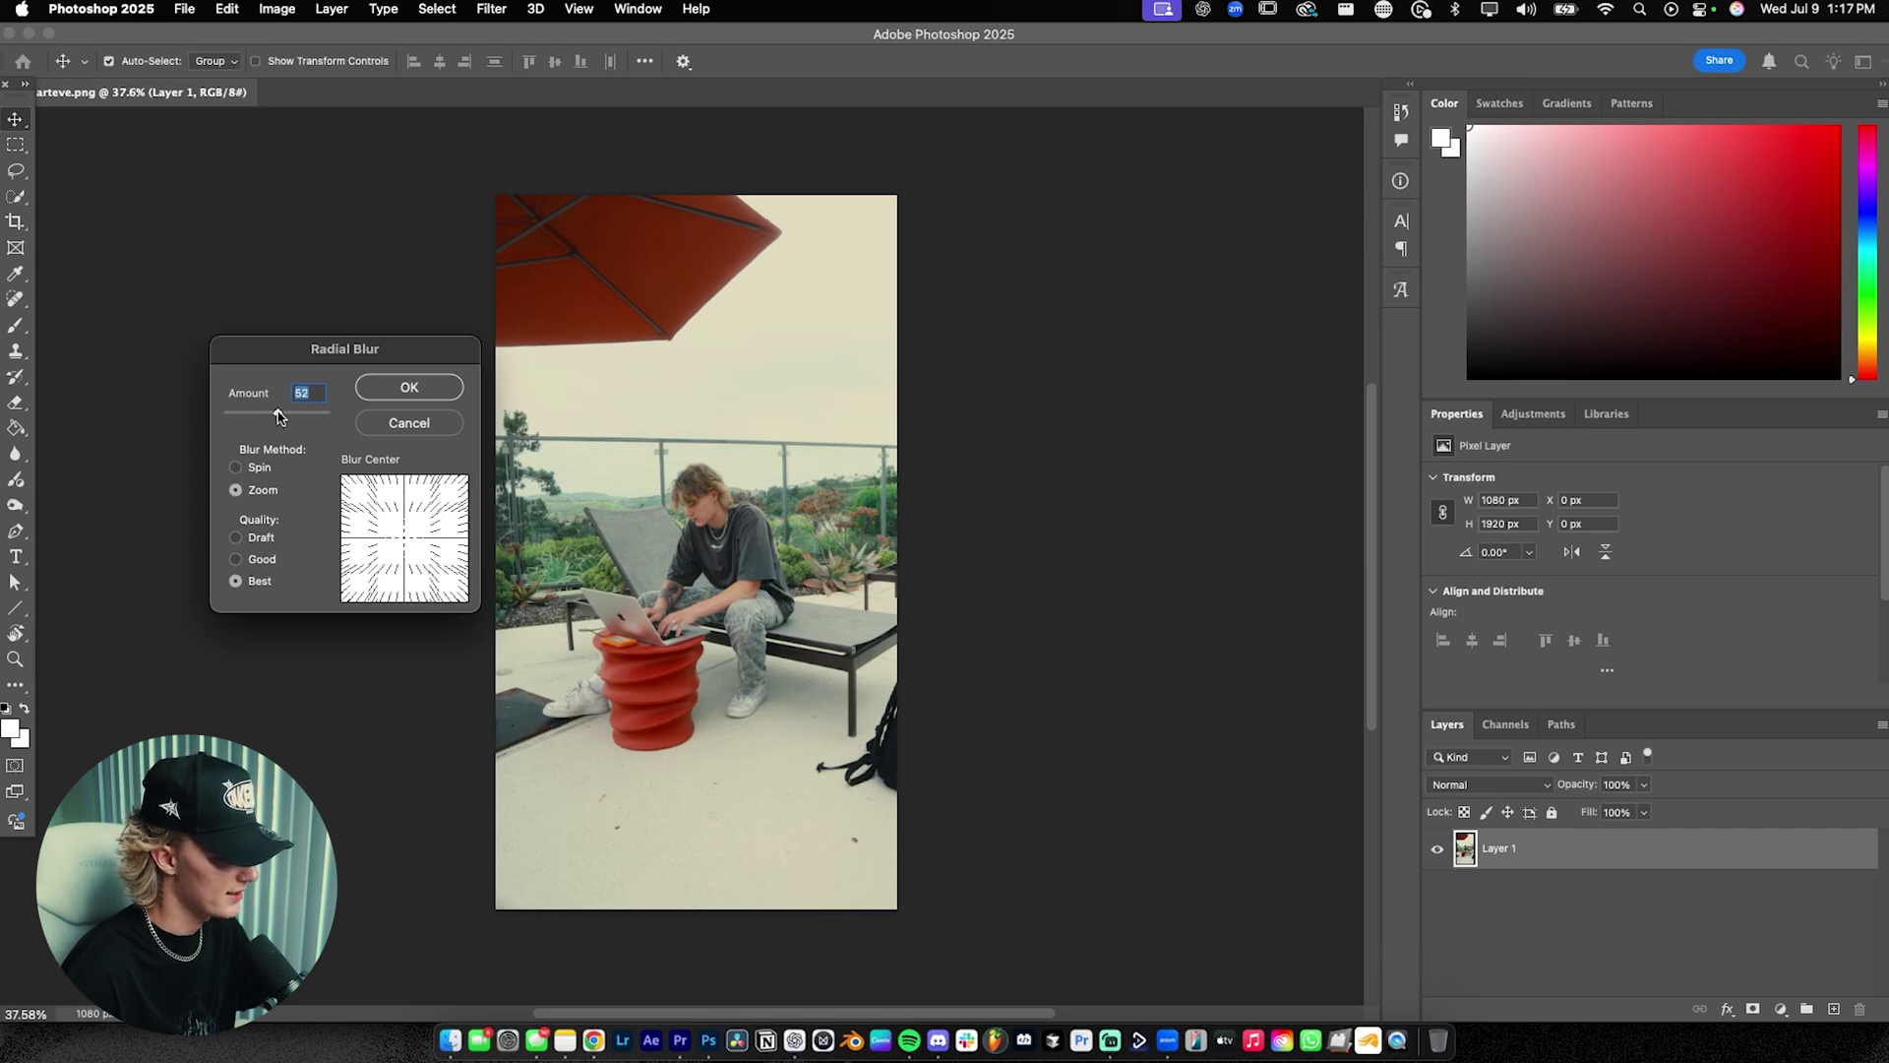
pyautogui.click(238, 467)
pyautogui.moveTo(278, 416); pyautogui.dragTo(232, 414)
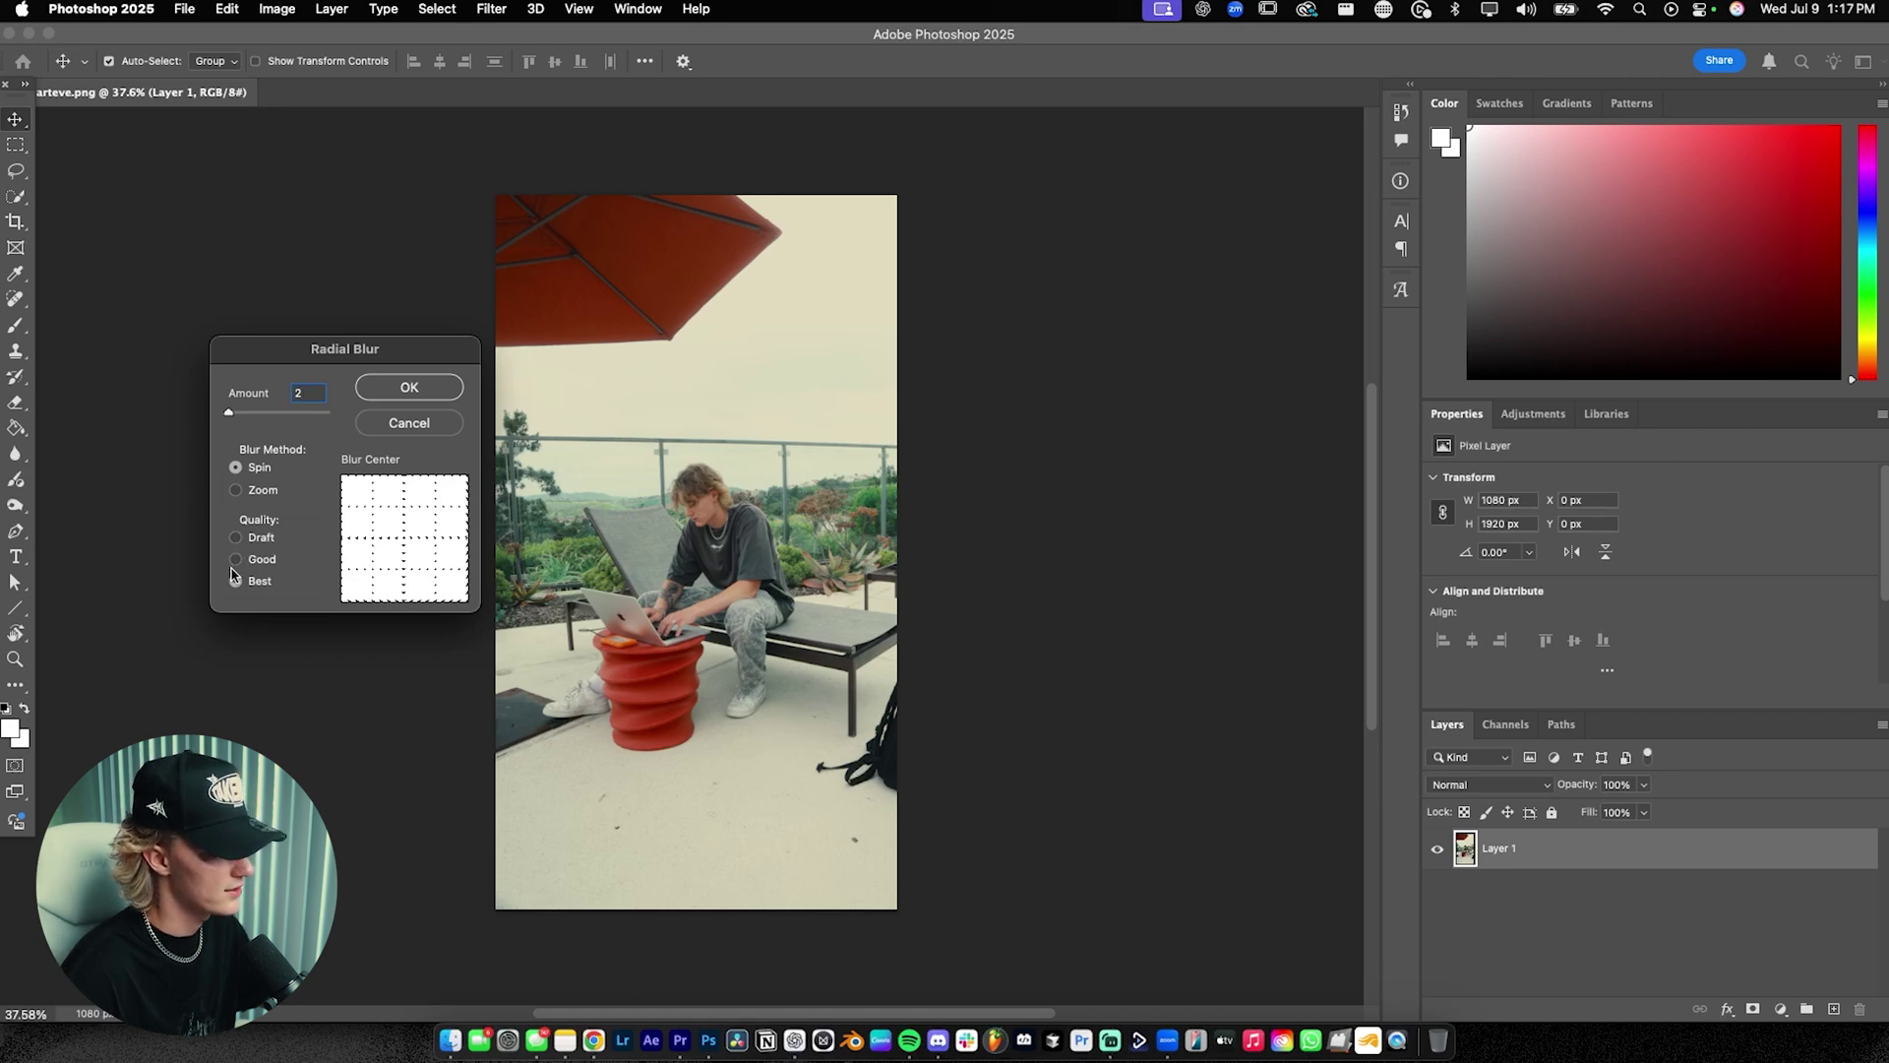
pyautogui.click(380, 391)
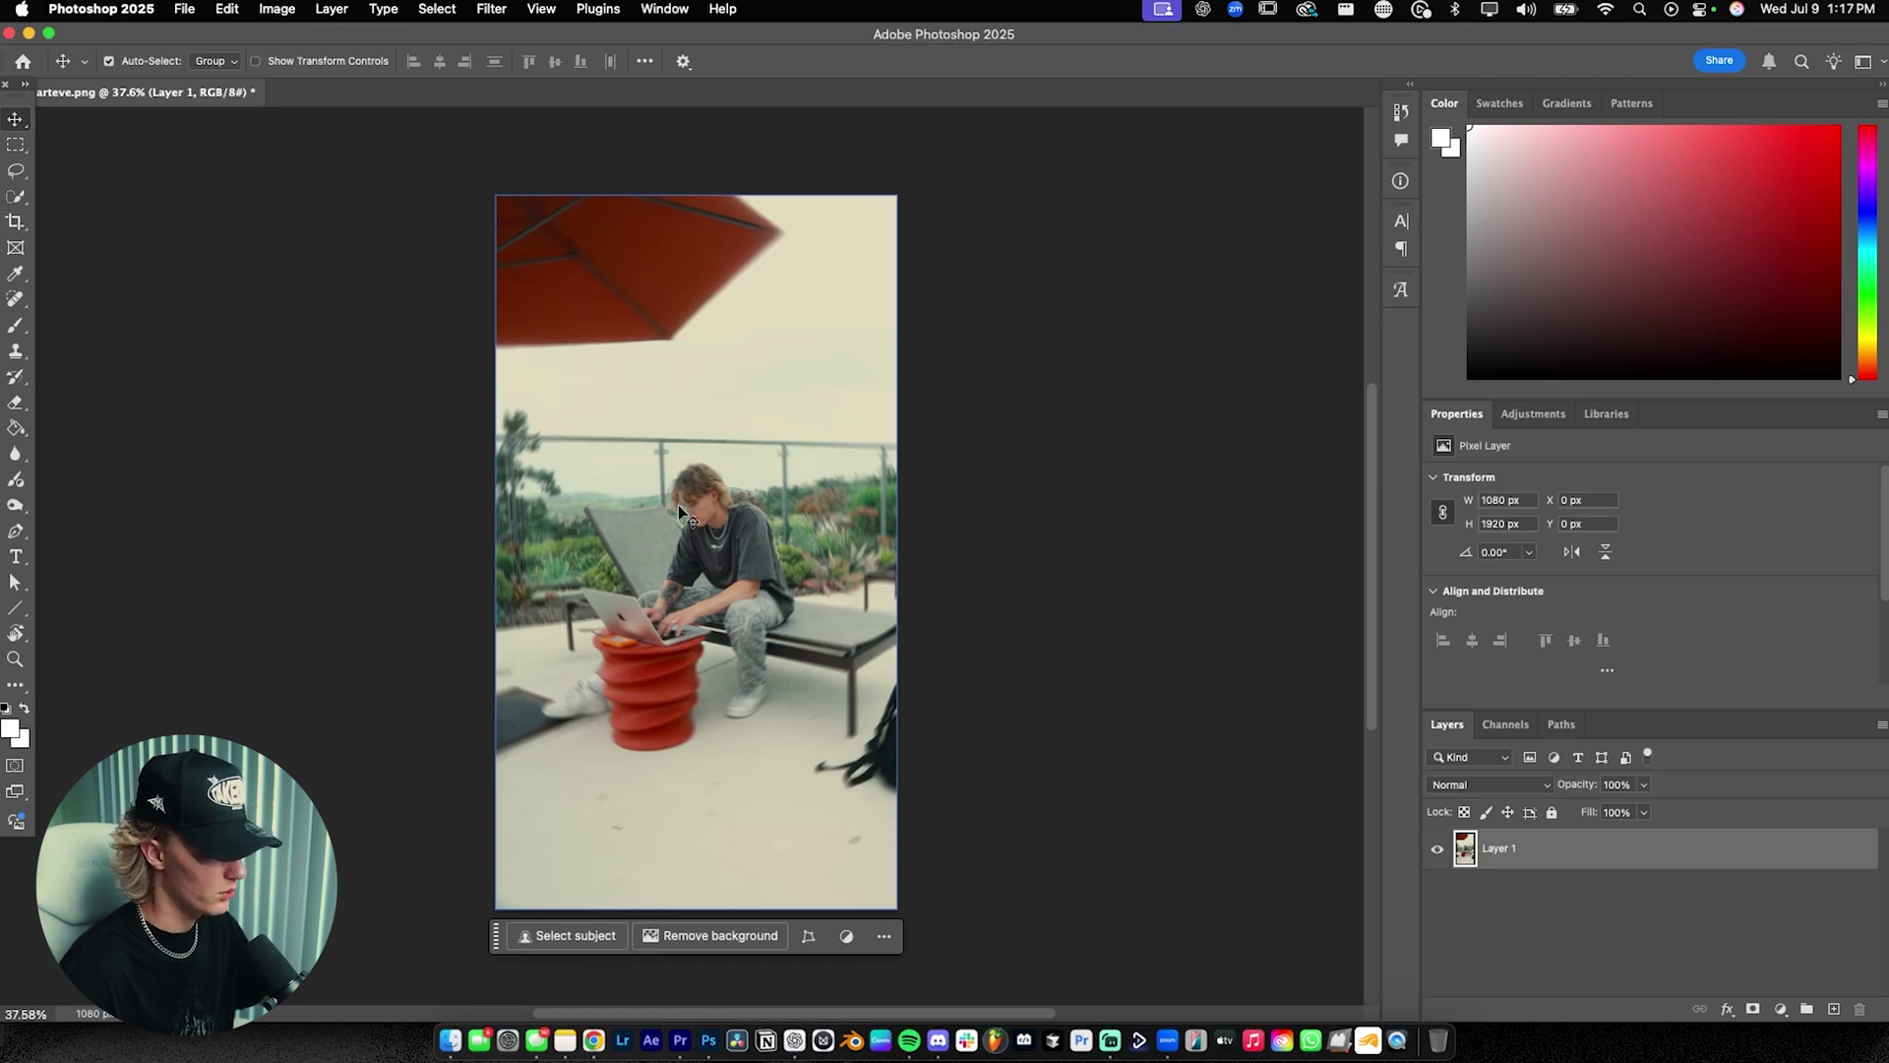
# Step: Quick-export the blurred frame as sdfsdfsdf.png to the Desktop and return to Premiere Pro
pyautogui.click(185, 9)
pyautogui.moveTo(295, 325)
pyautogui.click(589, 325)
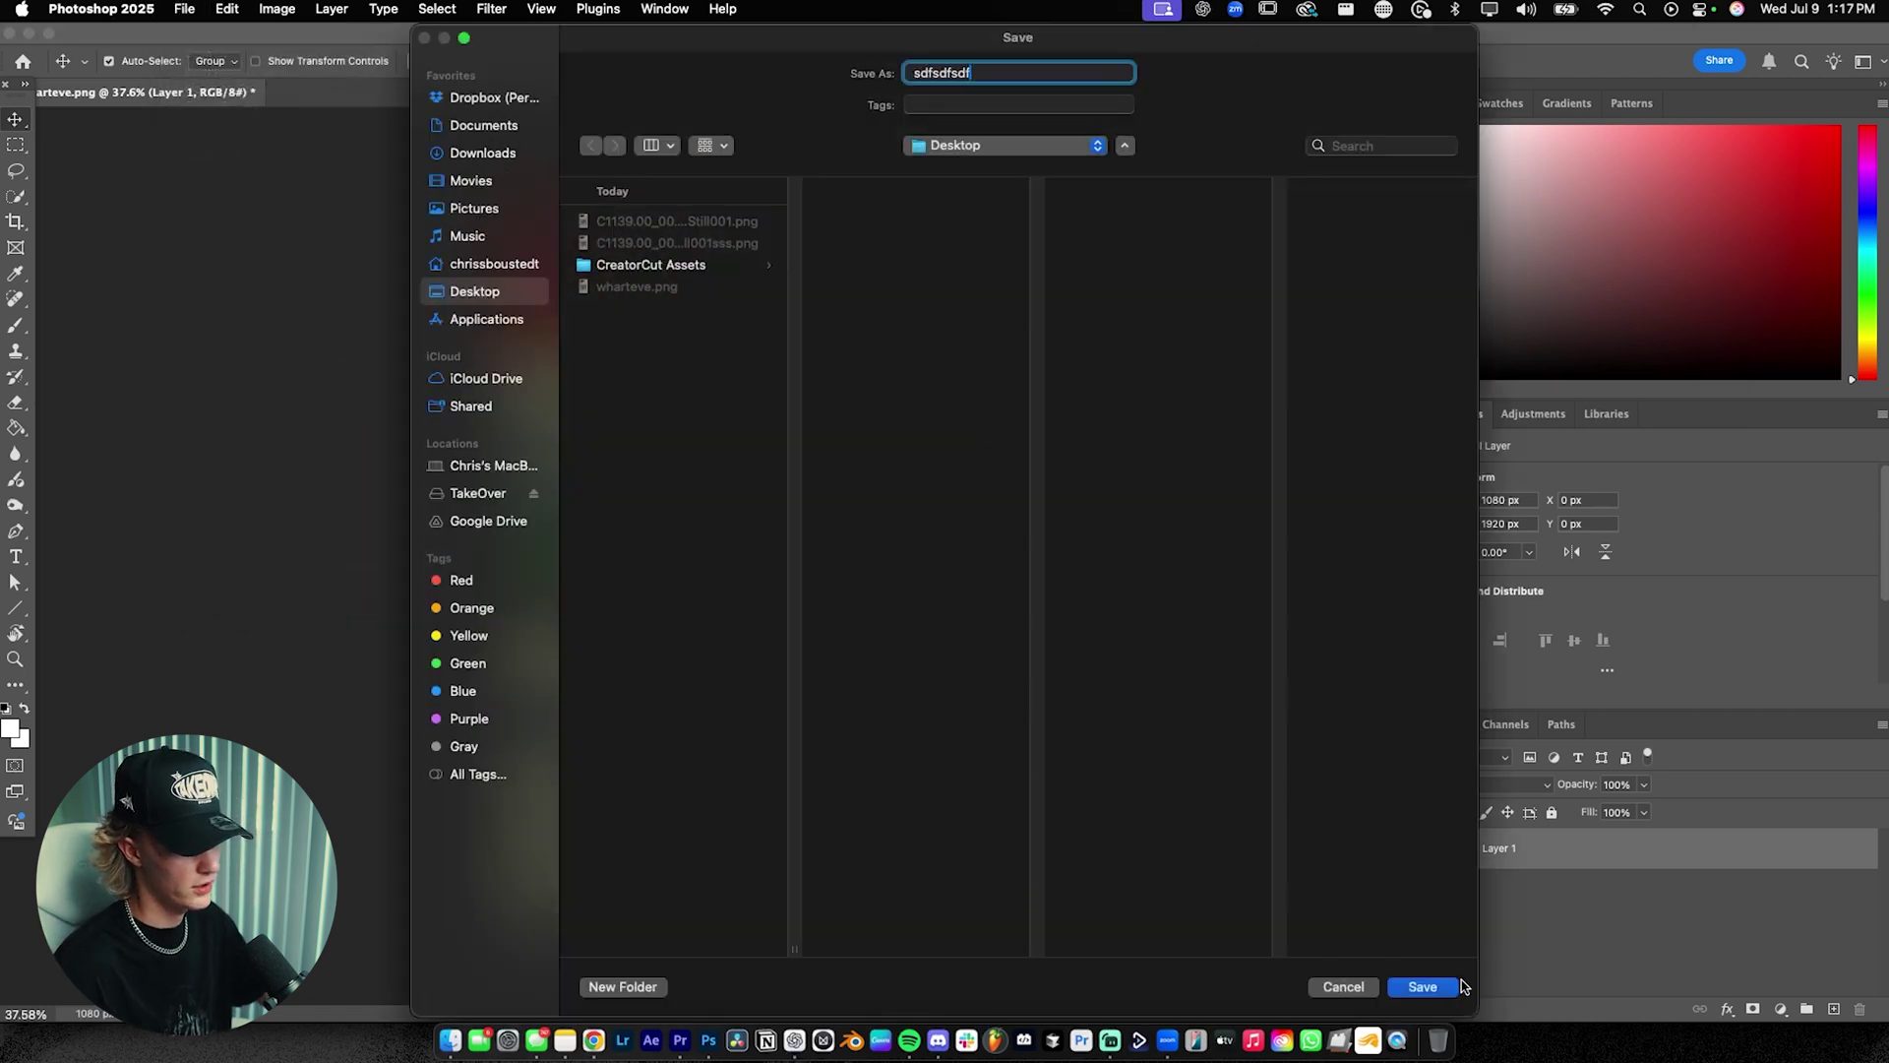
pyautogui.click(1455, 986)
pyautogui.click(680, 1040)
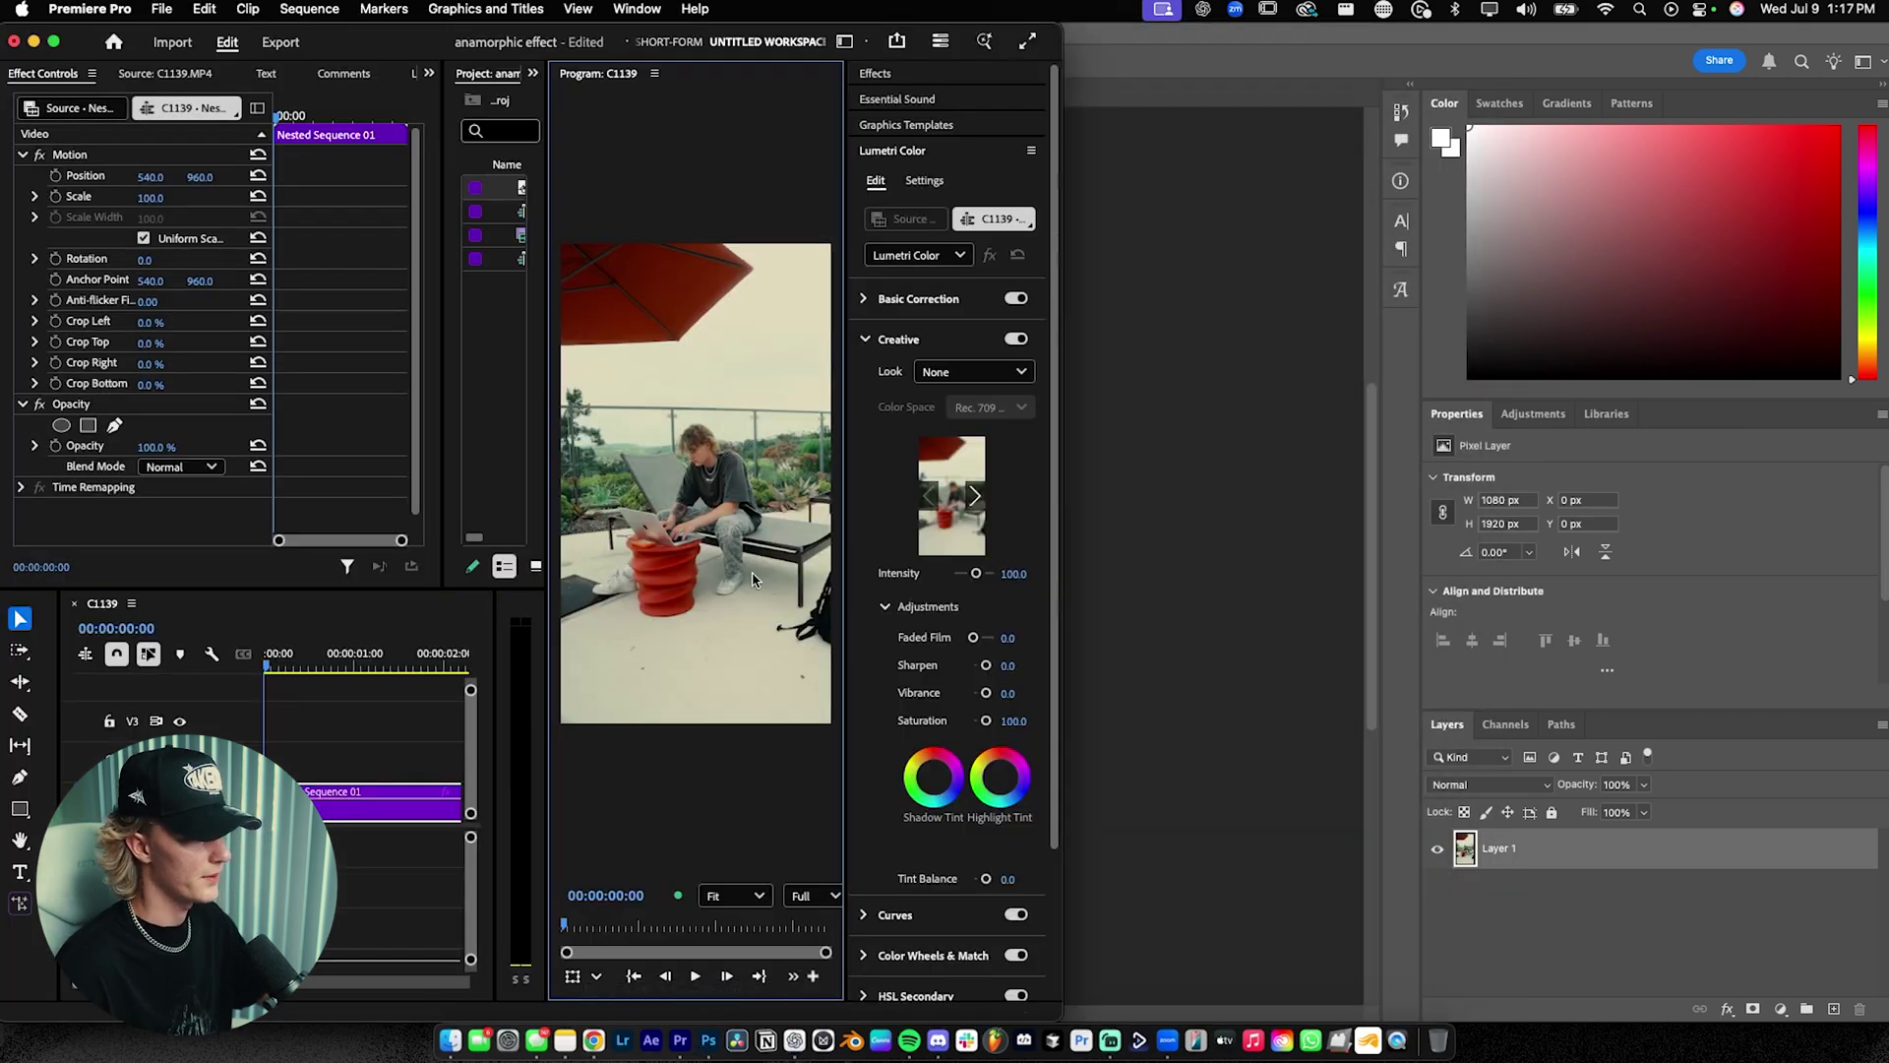
# Step: Import sdfsdfsdf.png, place it on V2 above Nested Sequence 01, and preview playback
pyautogui.click(54, 41)
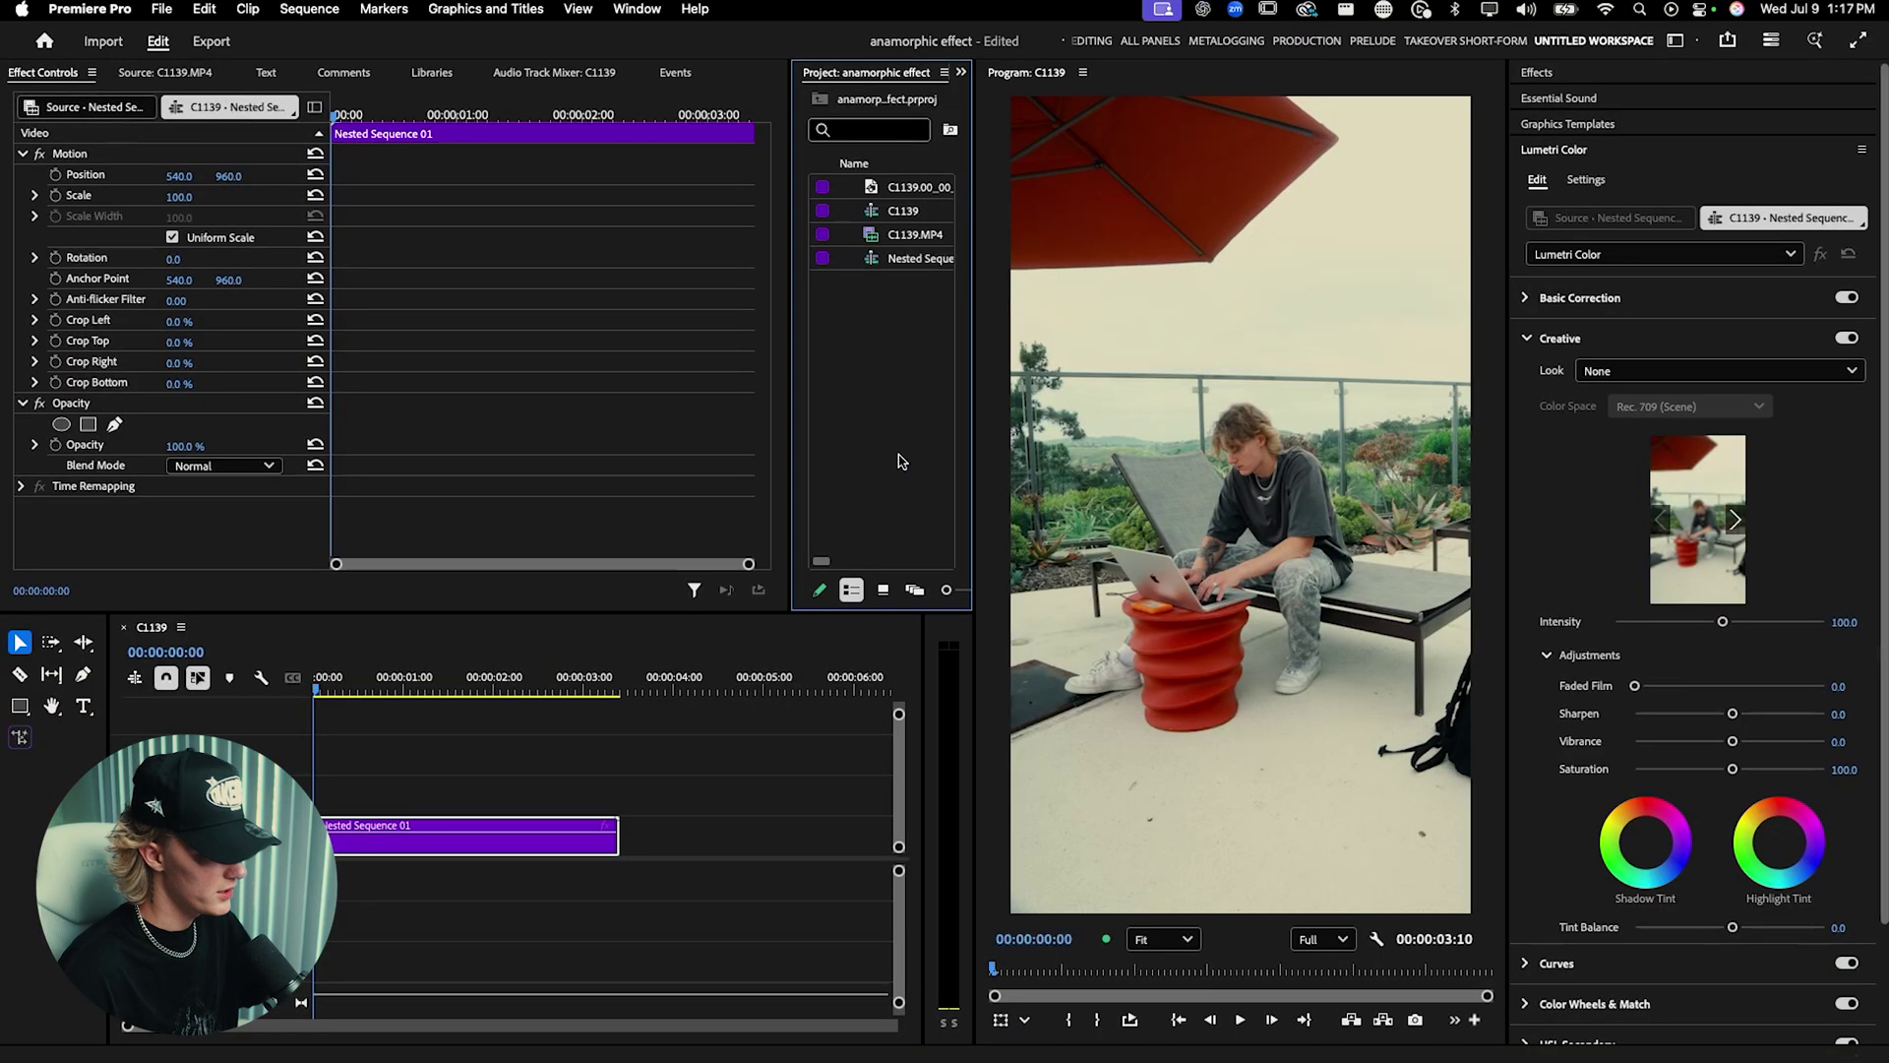
pyautogui.doubleClick(901, 461)
pyautogui.click(641, 315)
pyautogui.click(1404, 653)
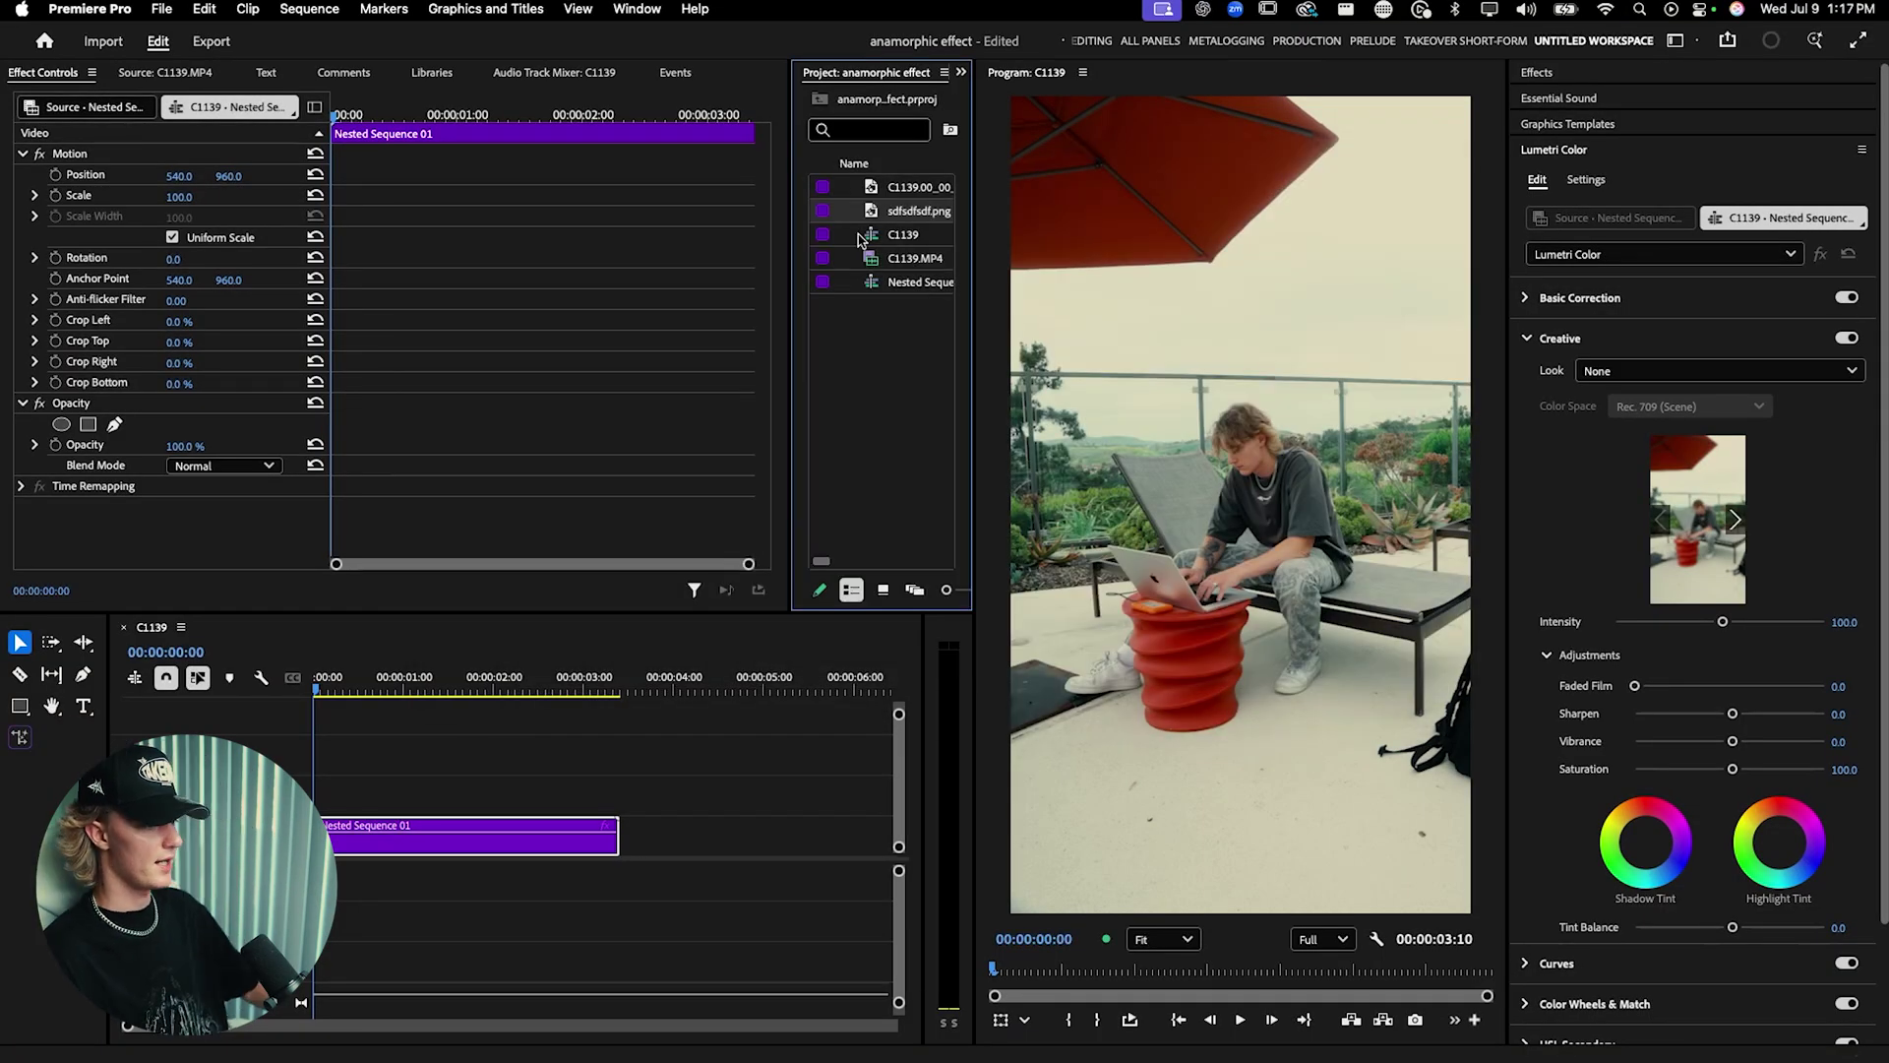
pyautogui.moveTo(801, 398); pyautogui.dragTo(442, 773)
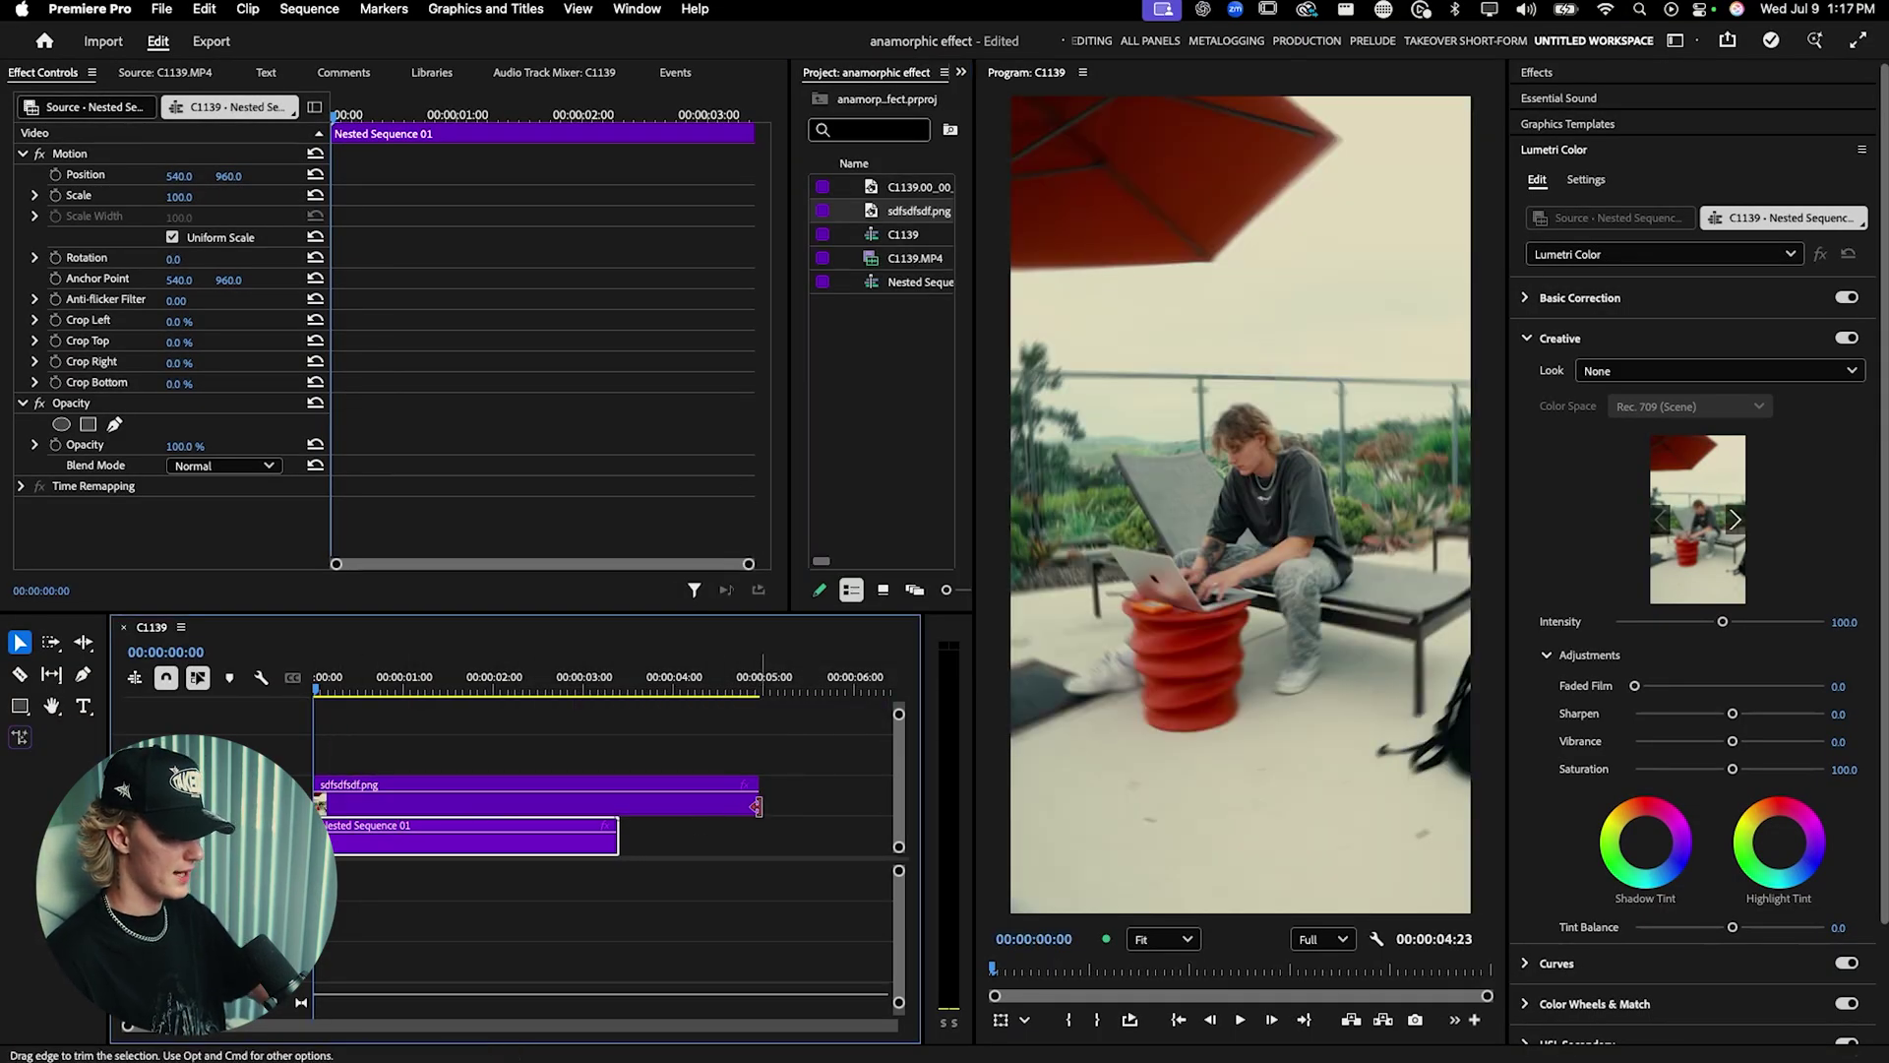
pyautogui.press('space')
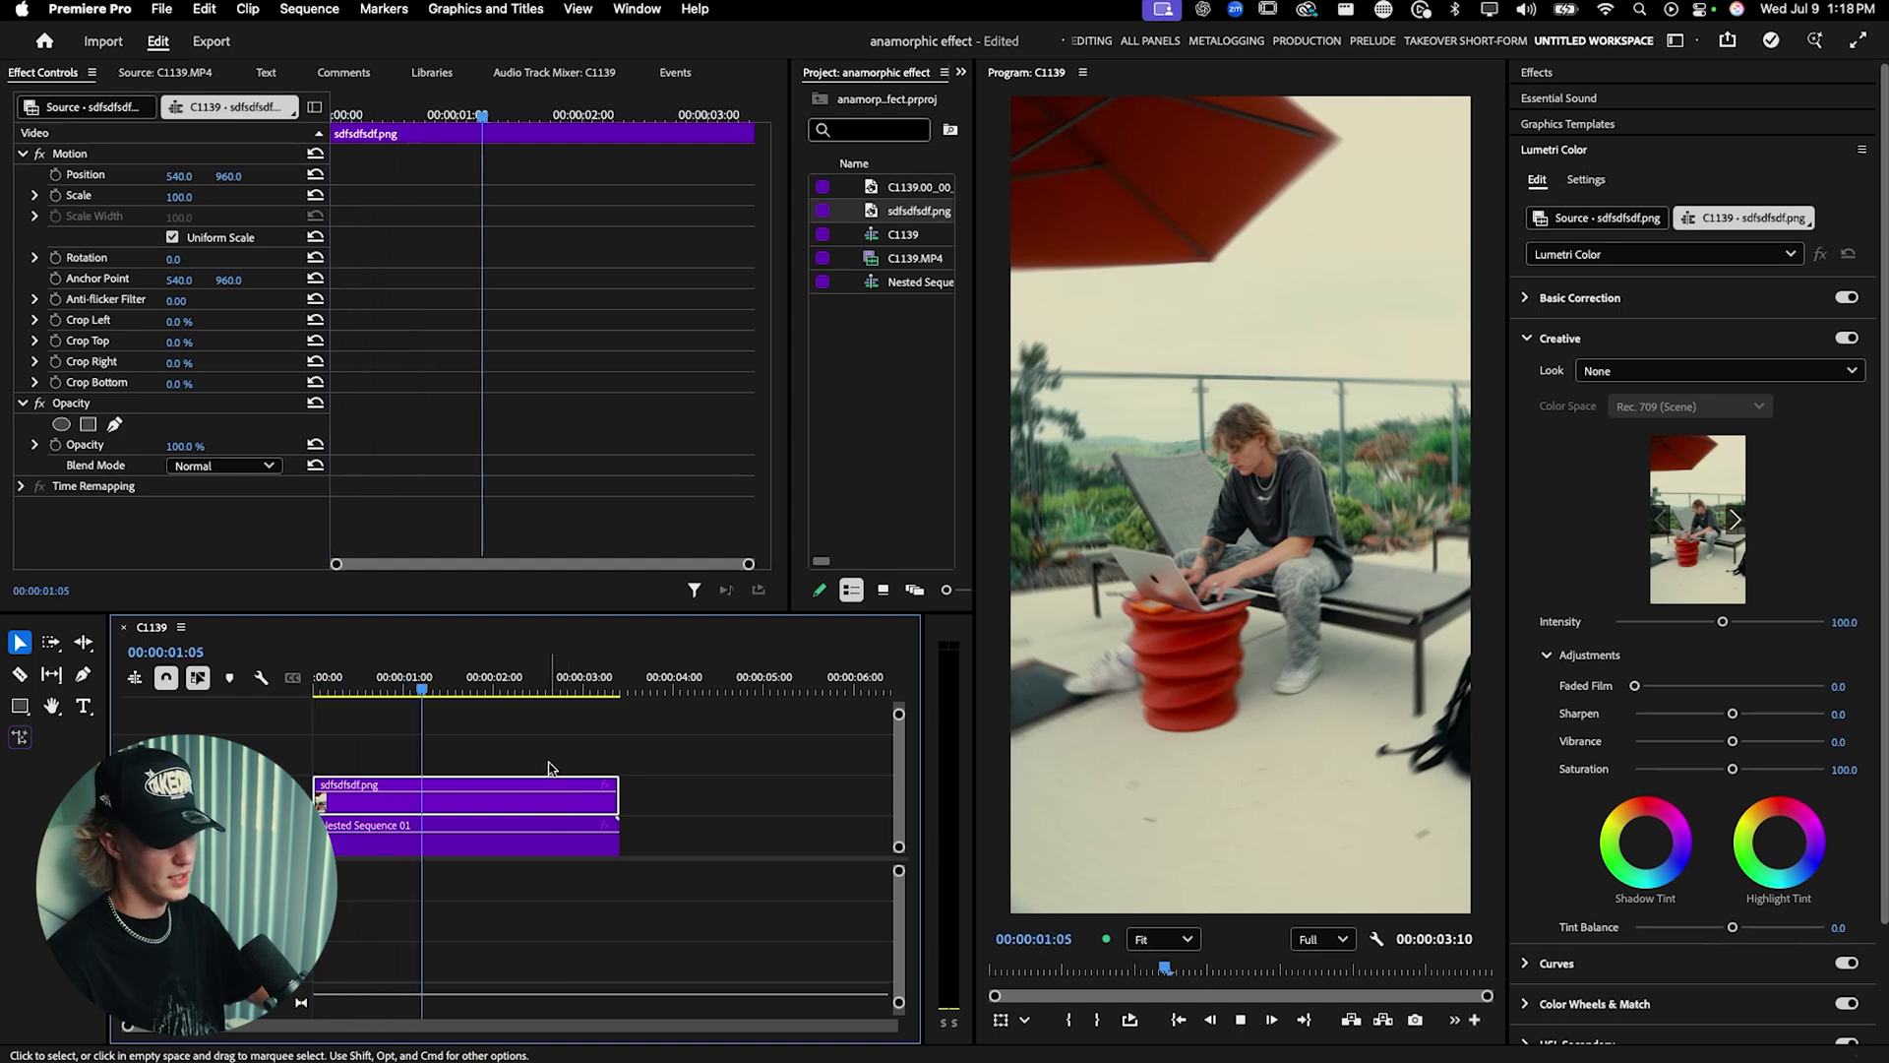
pyautogui.press('space')
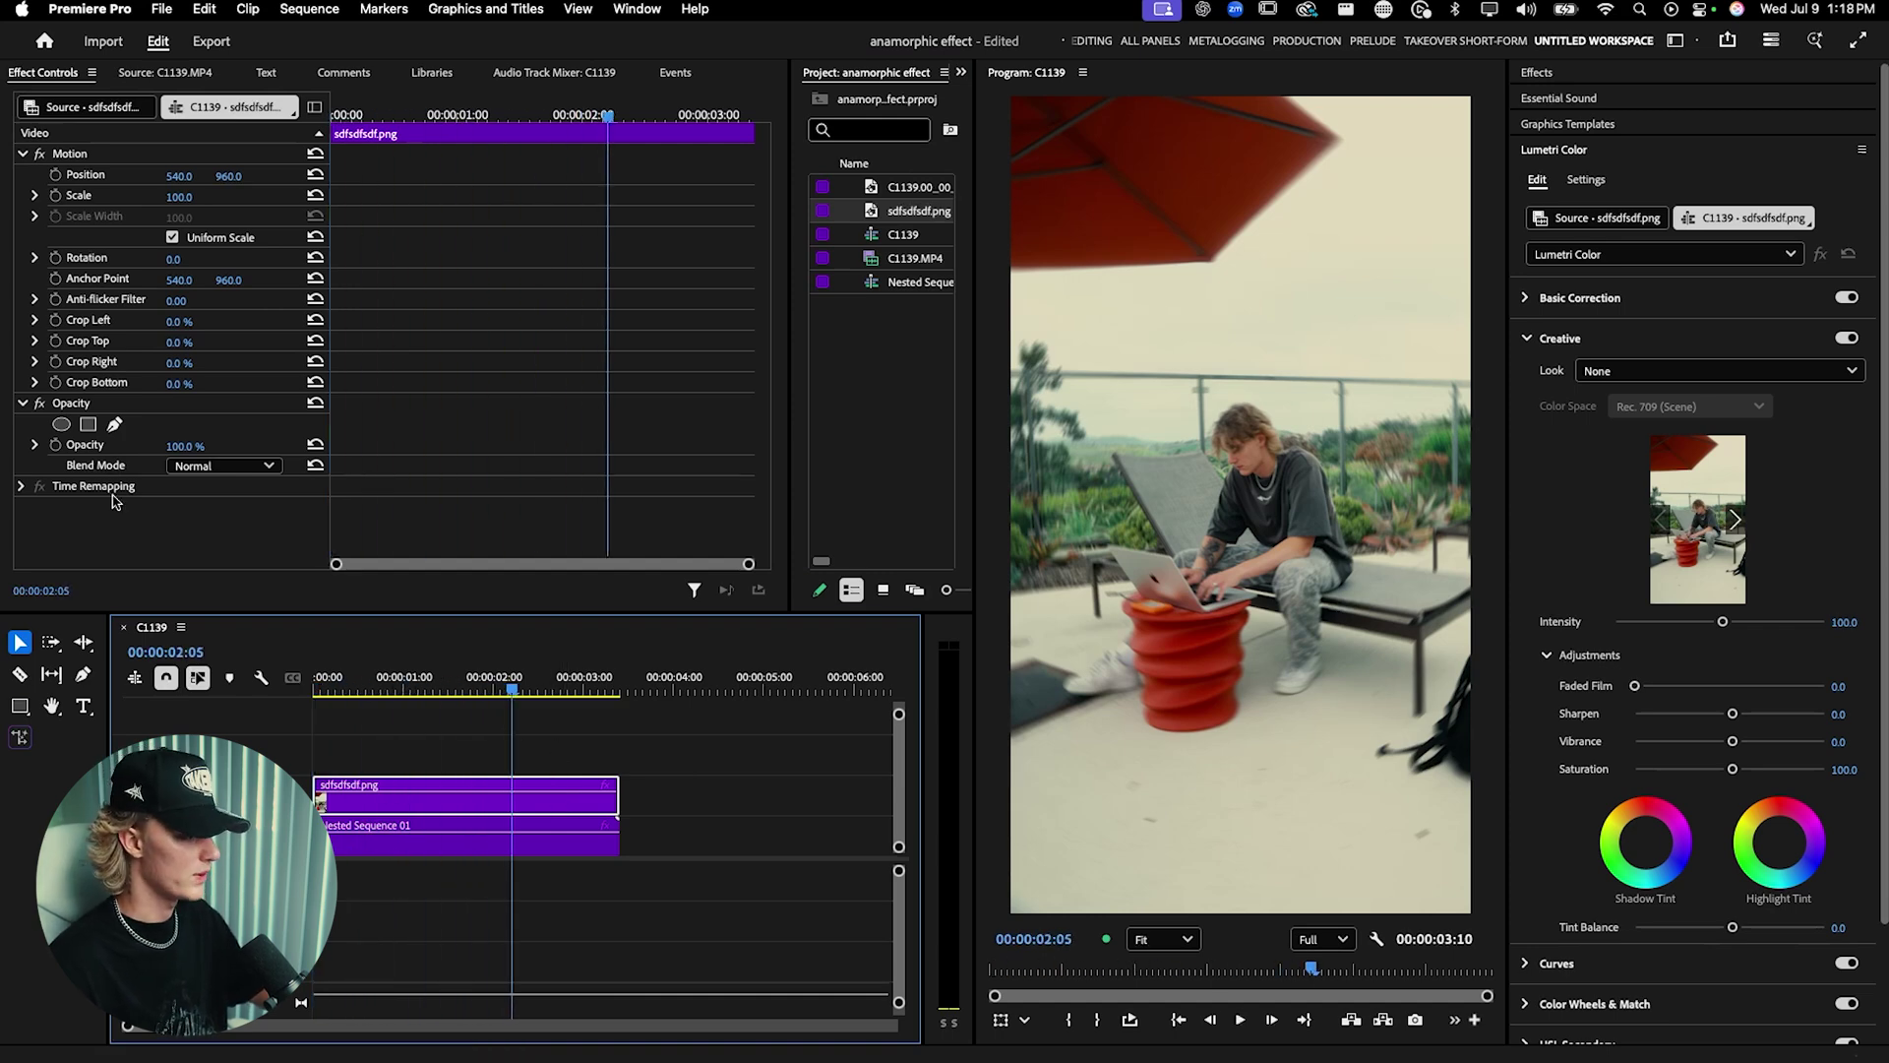
# Step: Draw an ellipse opacity mask on the still and stretch it around the man and red stool
pyautogui.click(60, 425)
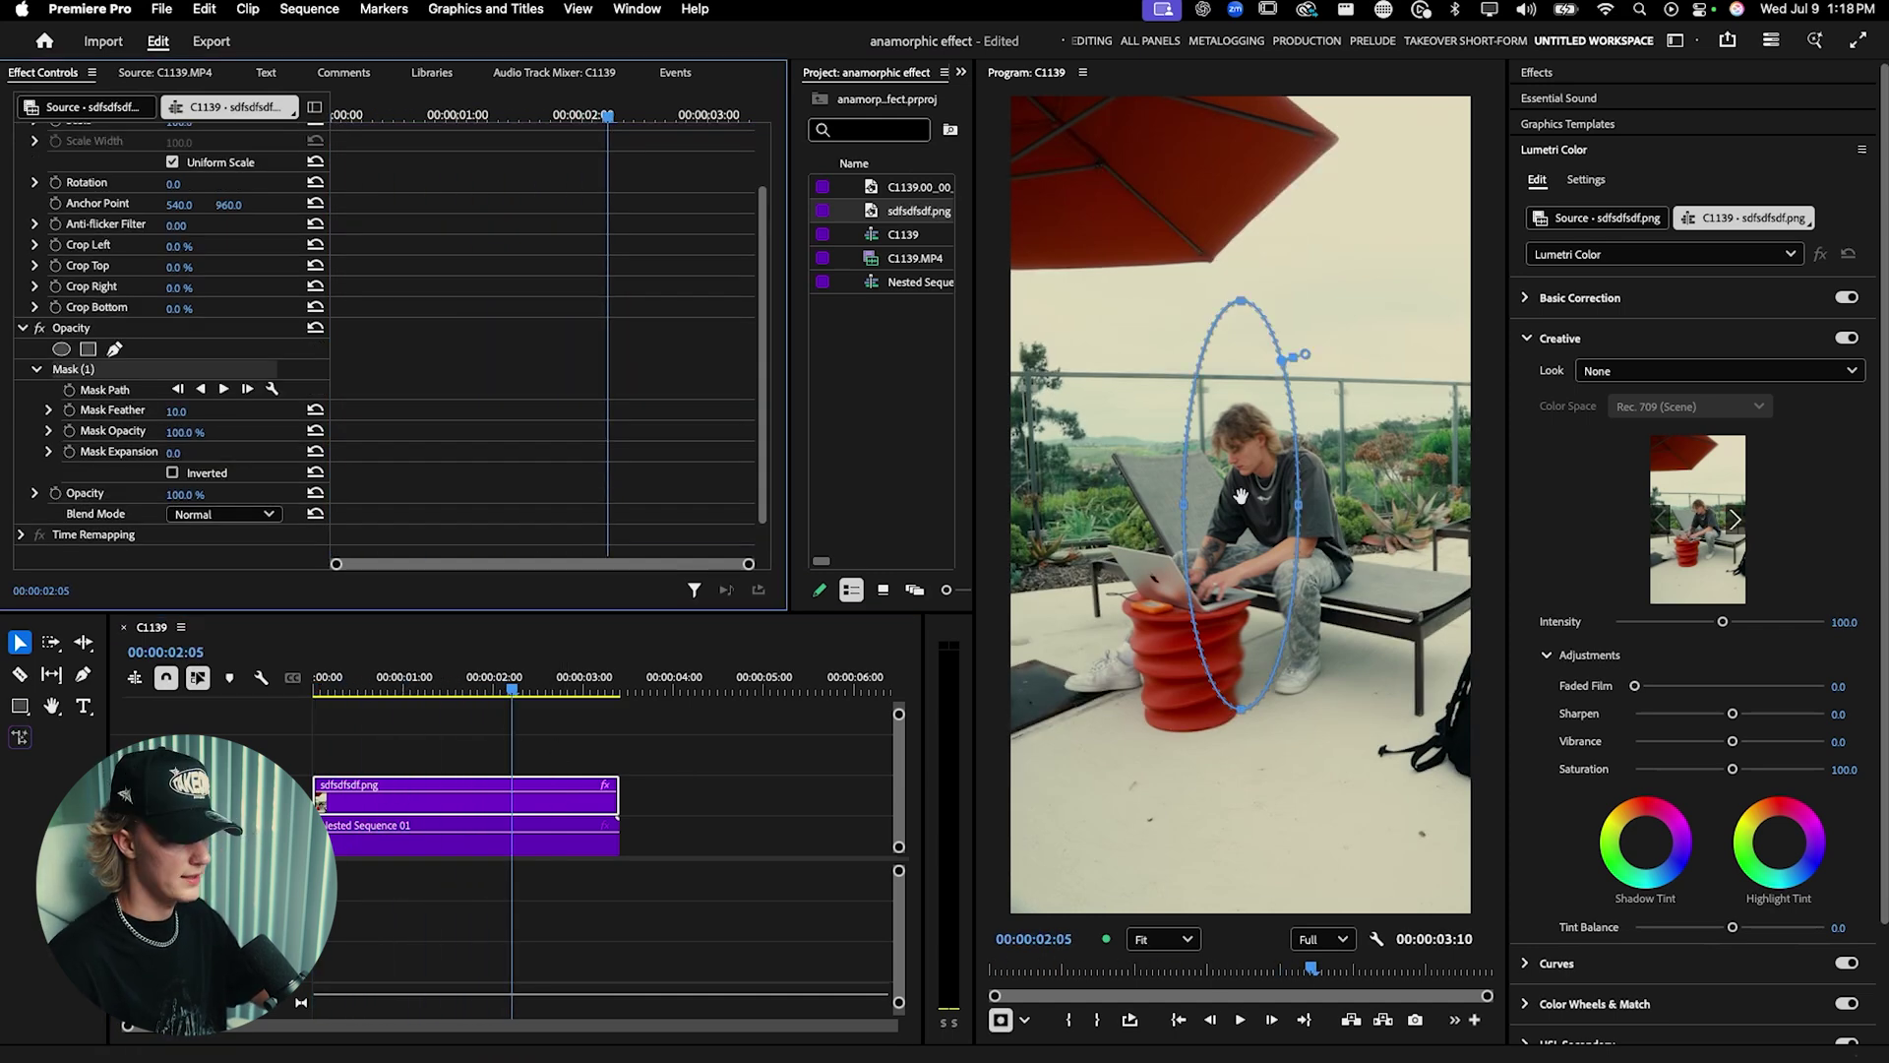
pyautogui.moveTo(1298, 532); pyautogui.dragTo(1362, 532)
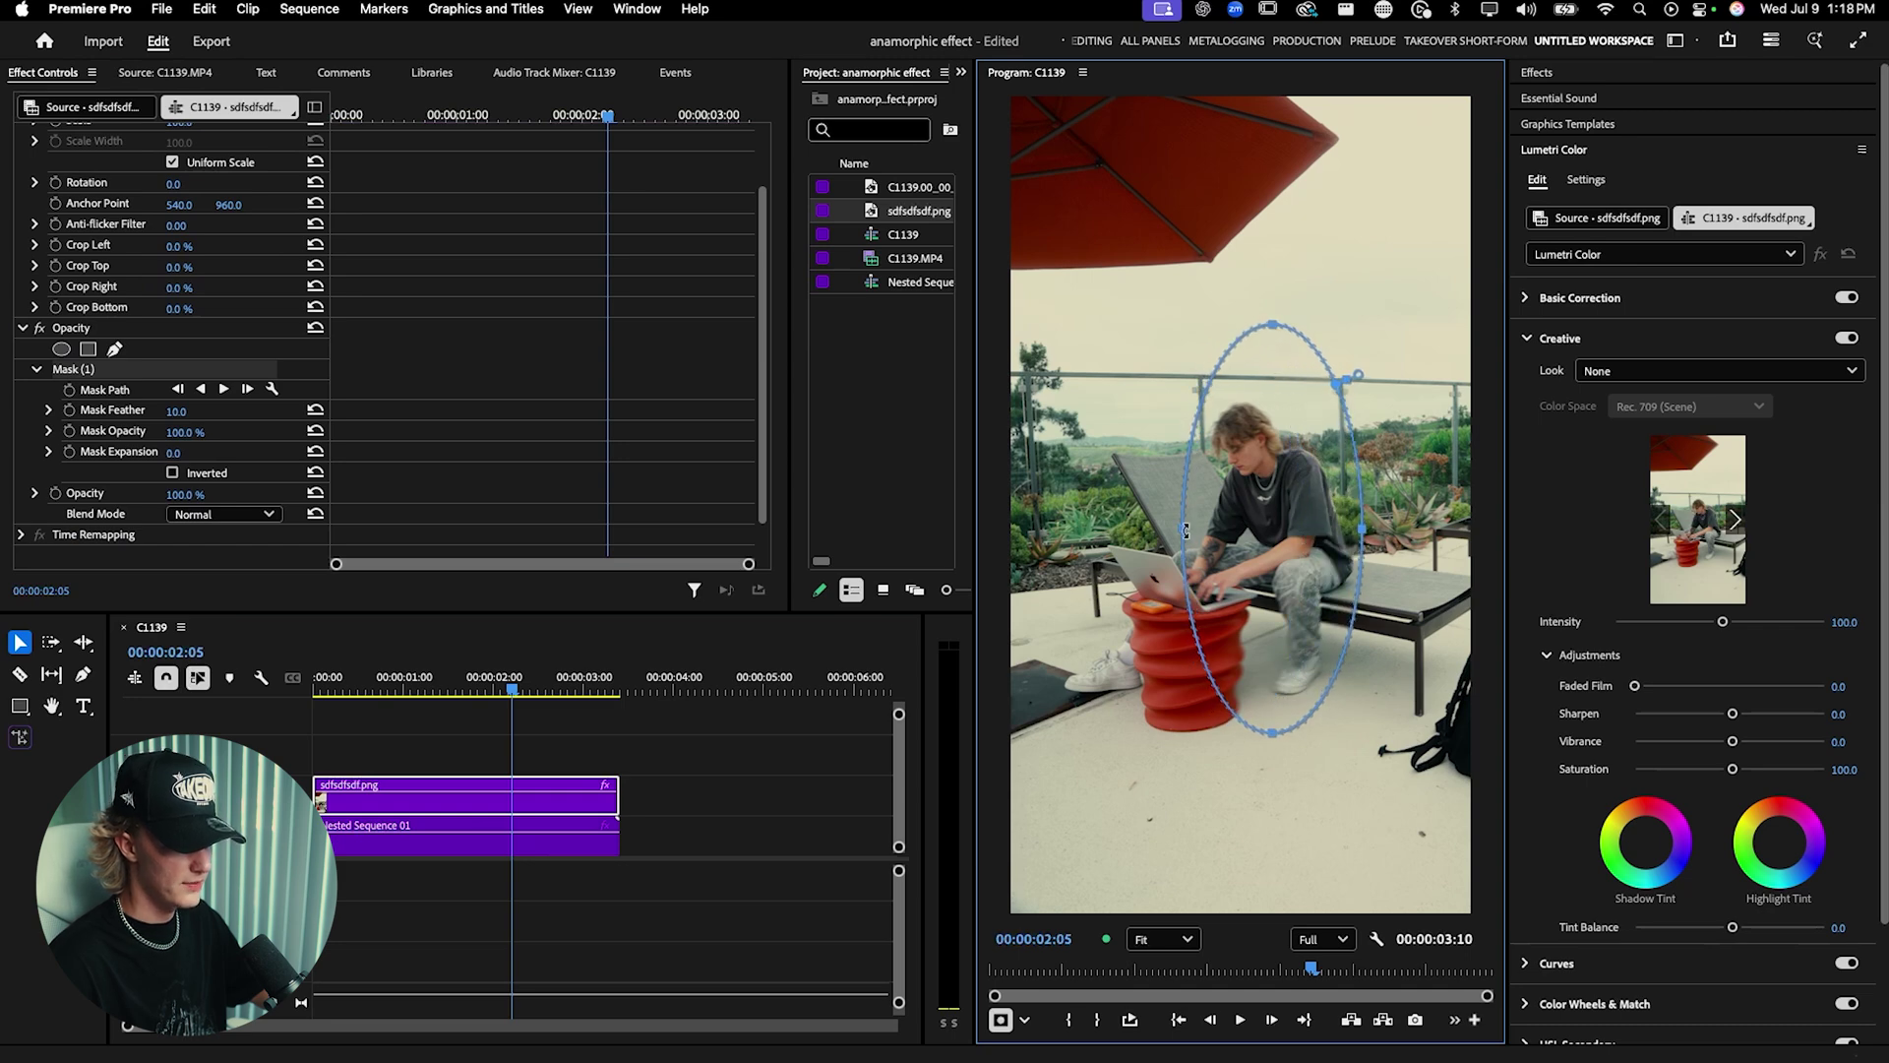
pyautogui.moveTo(1188, 535); pyautogui.dragTo(1094, 538)
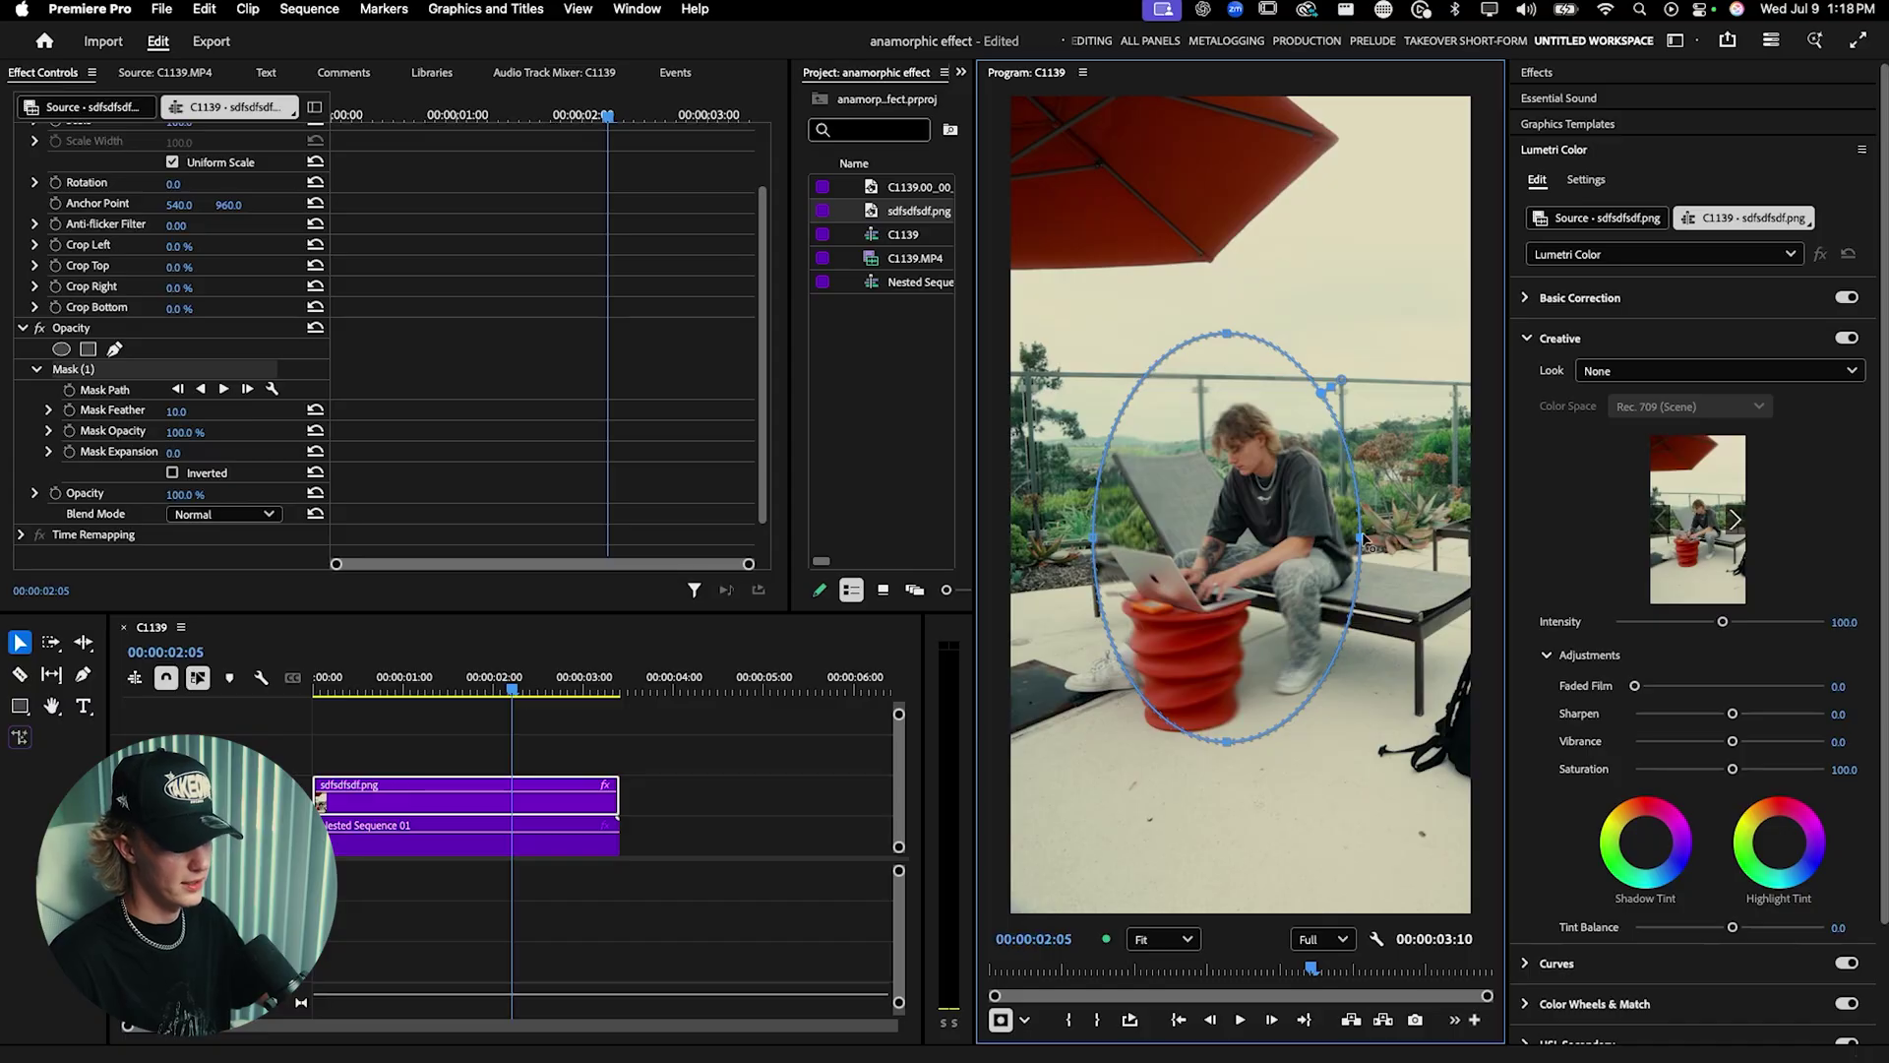
pyautogui.moveTo(1363, 539); pyautogui.dragTo(1371, 540)
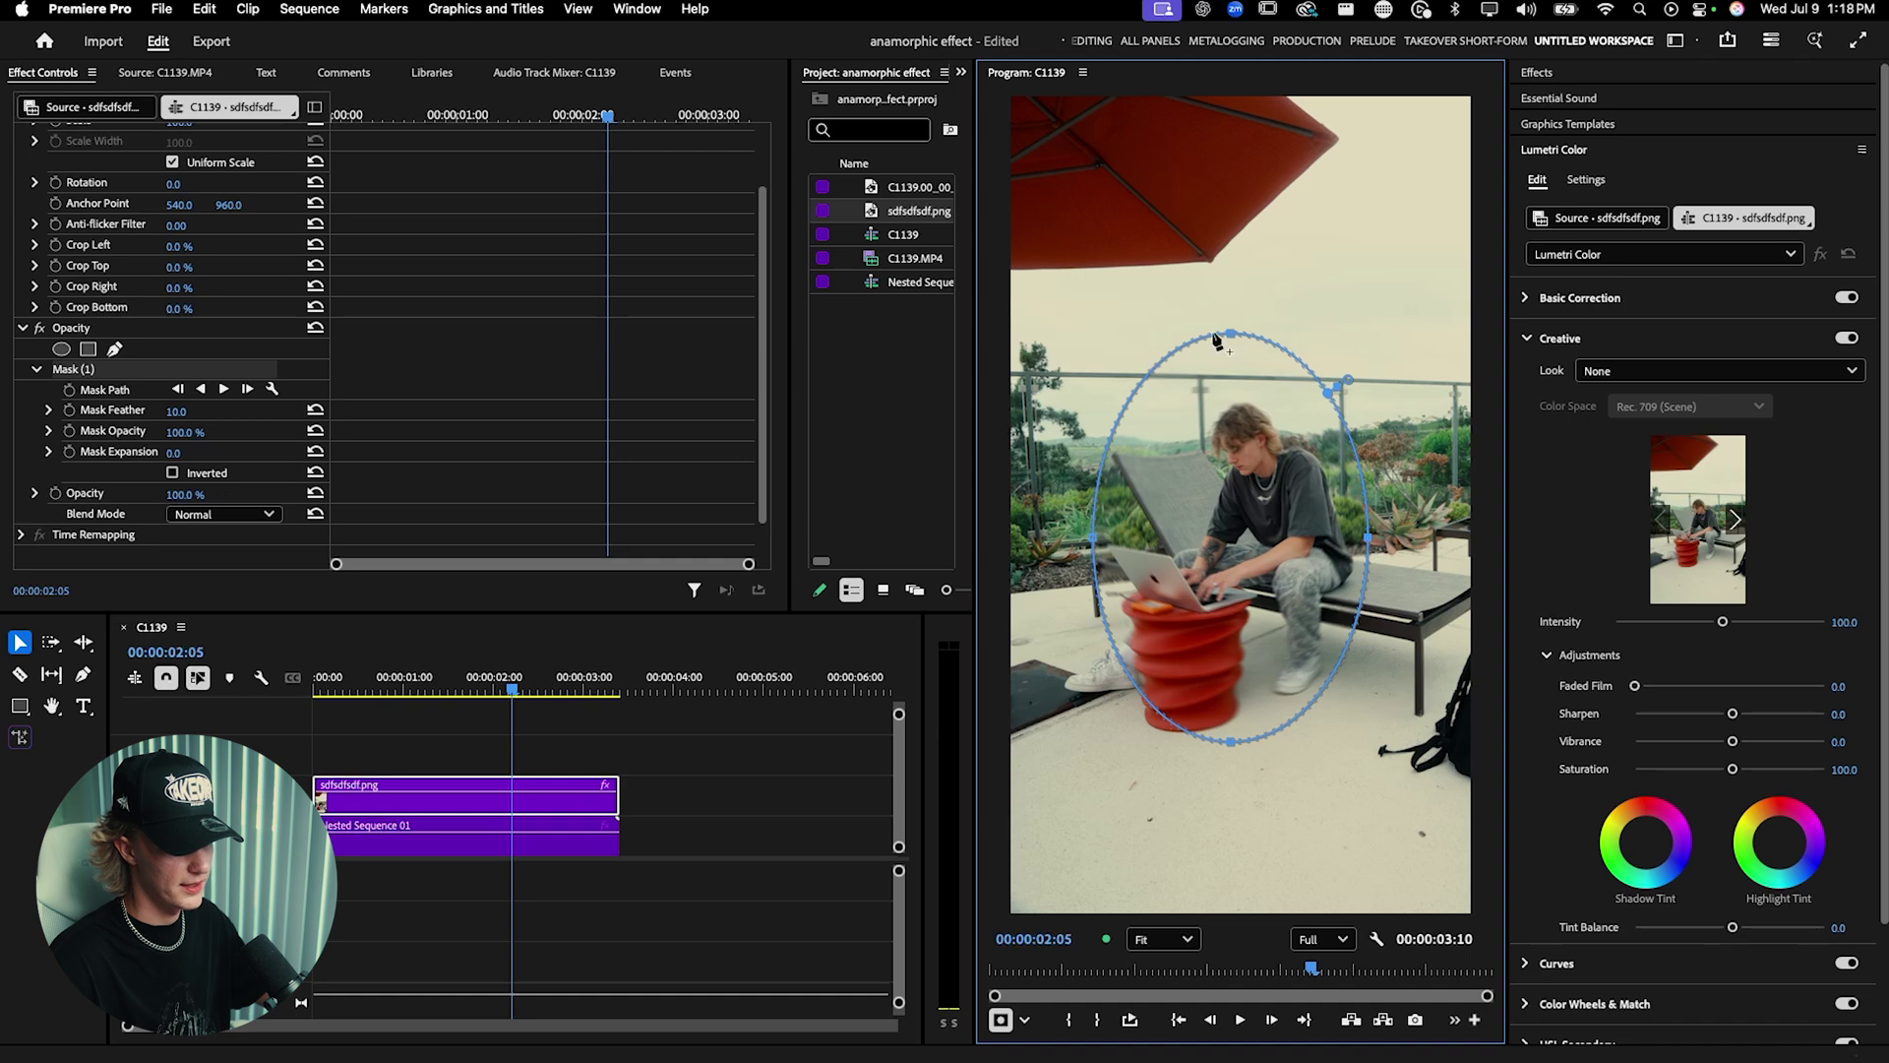
pyautogui.moveTo(1231, 335); pyautogui.dragTo(1231, 346)
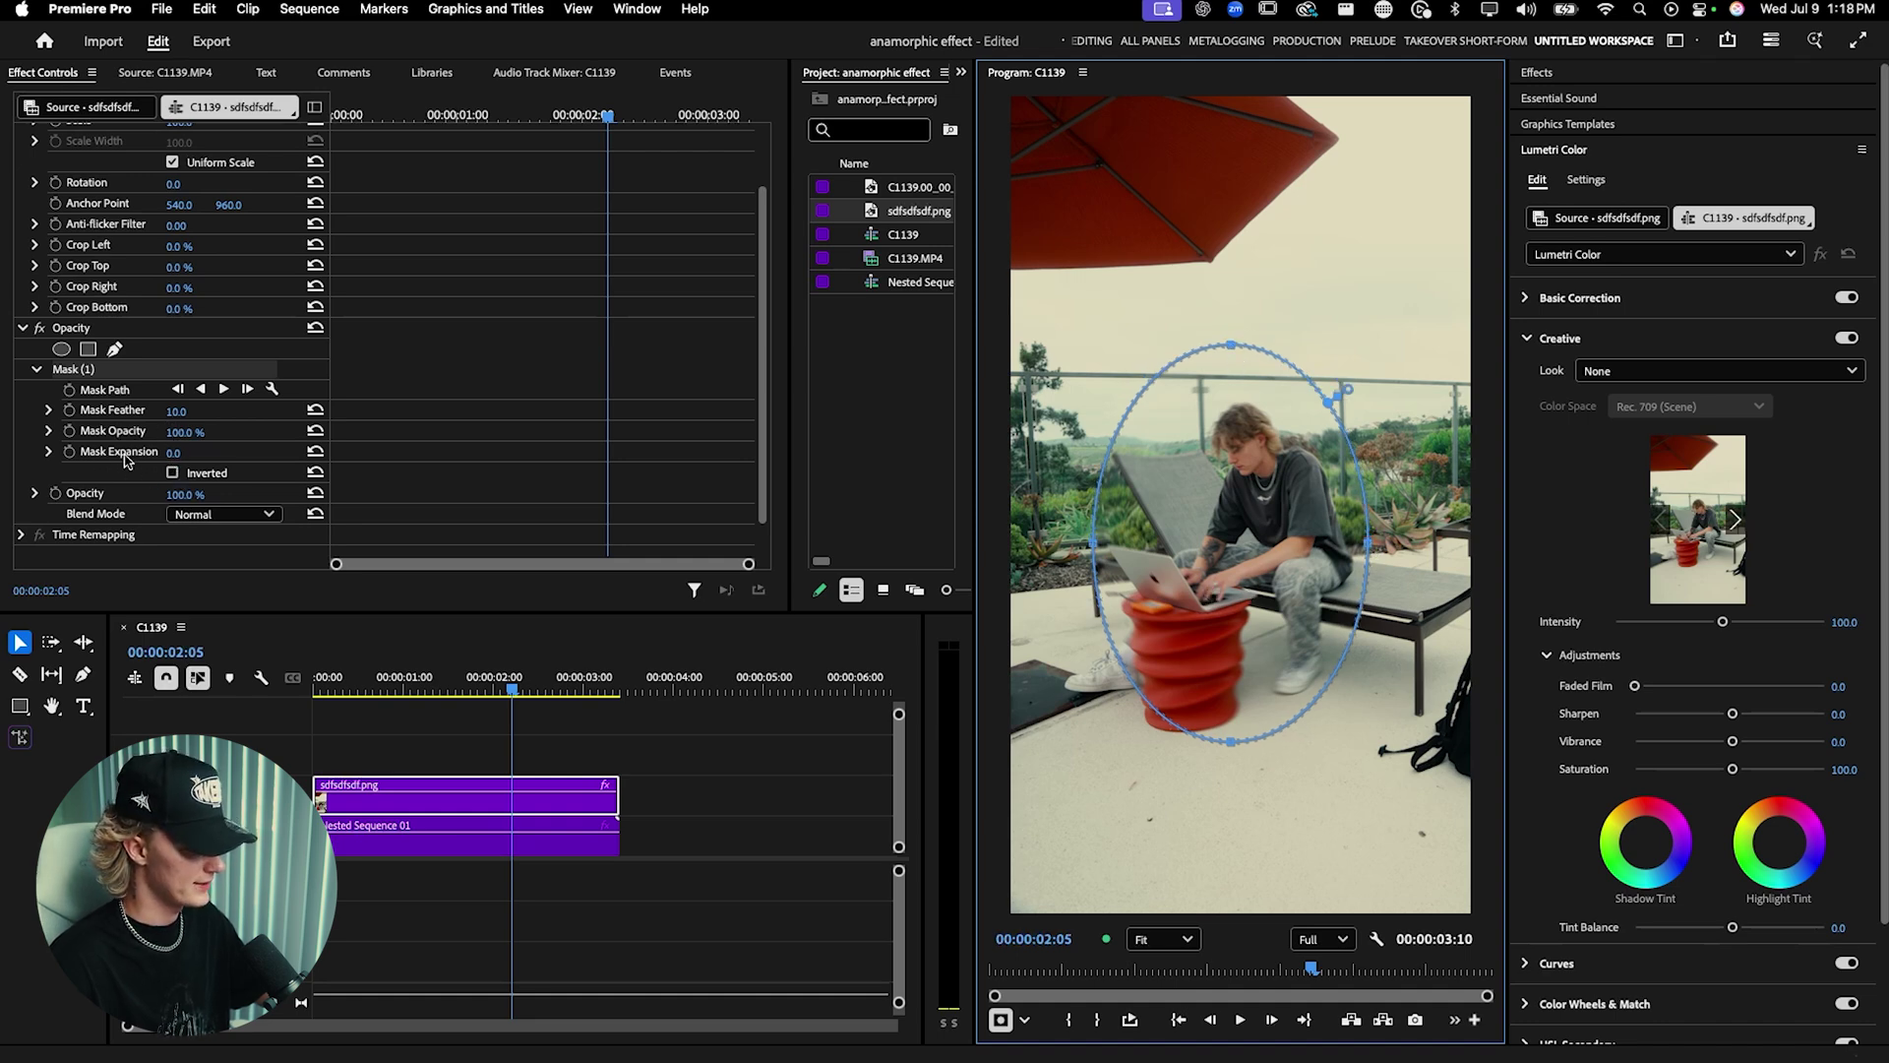
# Step: Invert the mask, feather it to about 199, tighten the ellipse, and preview the result
pyautogui.click(173, 474)
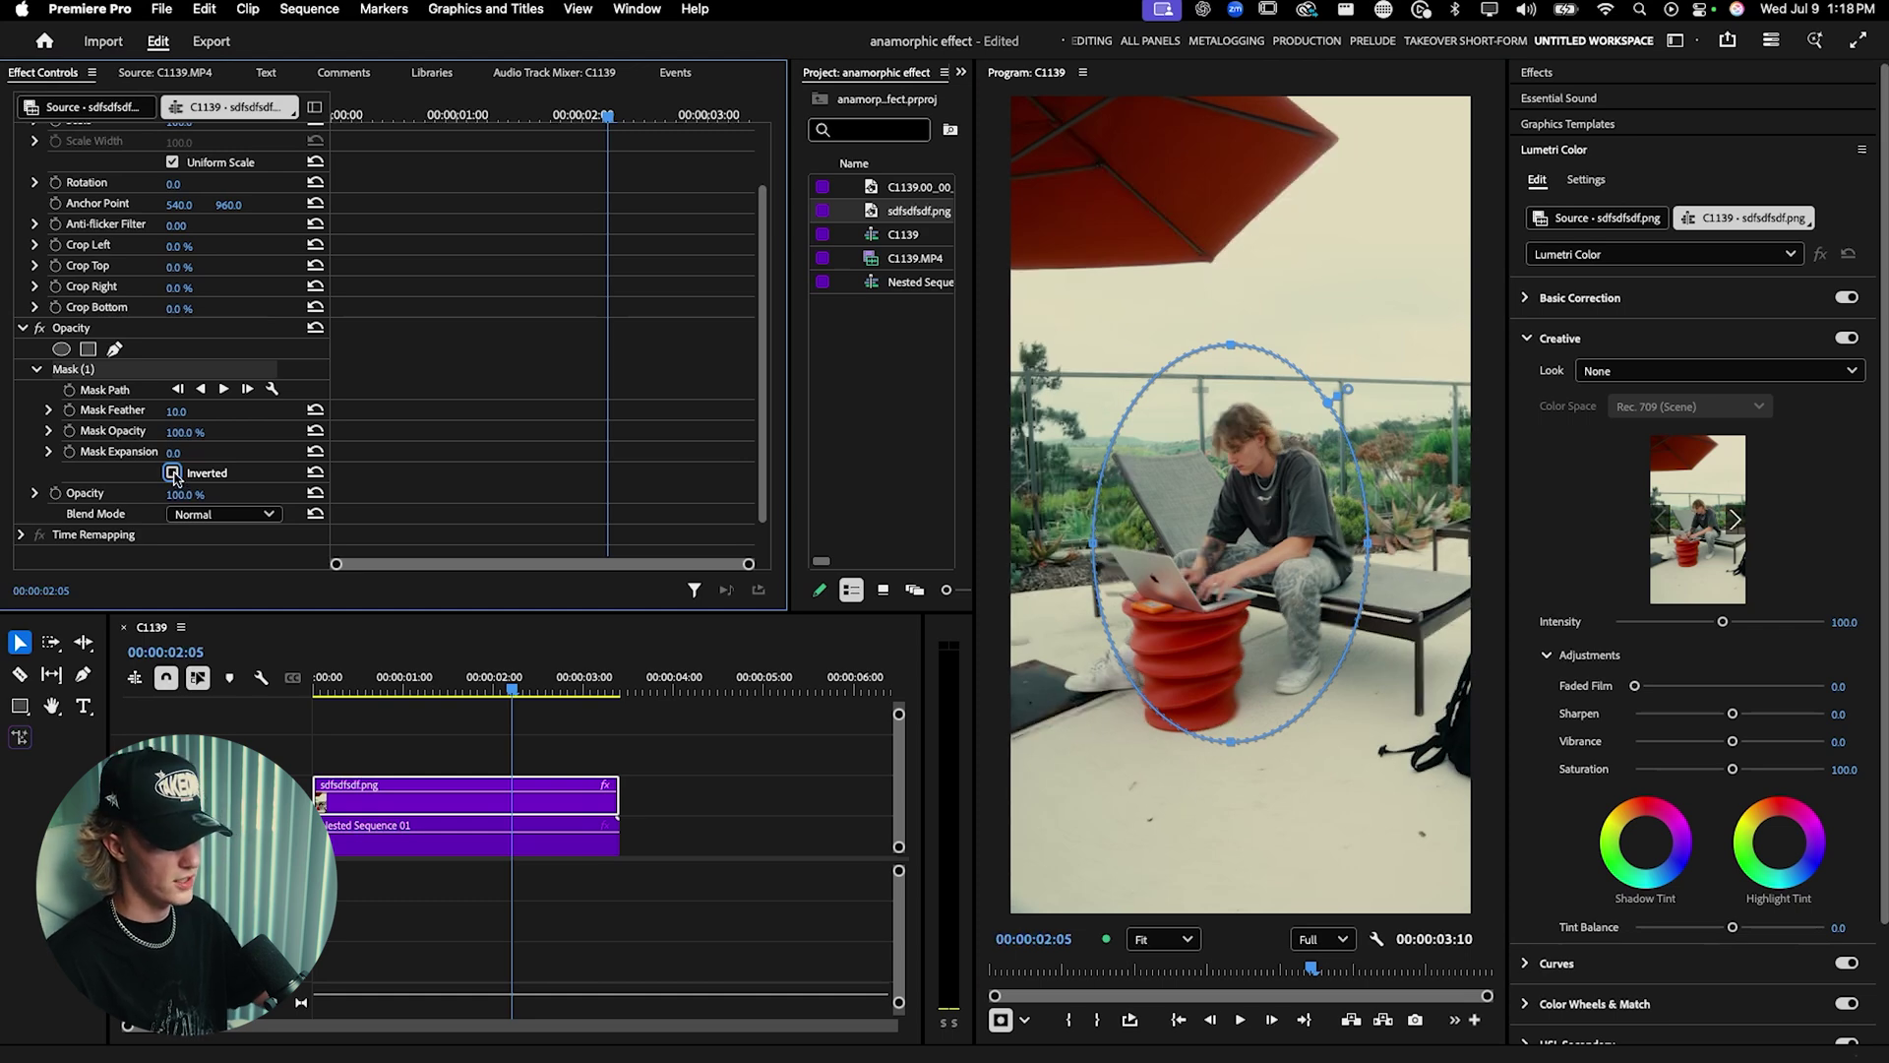
pyautogui.moveTo(175, 412); pyautogui.dragTo(202, 411)
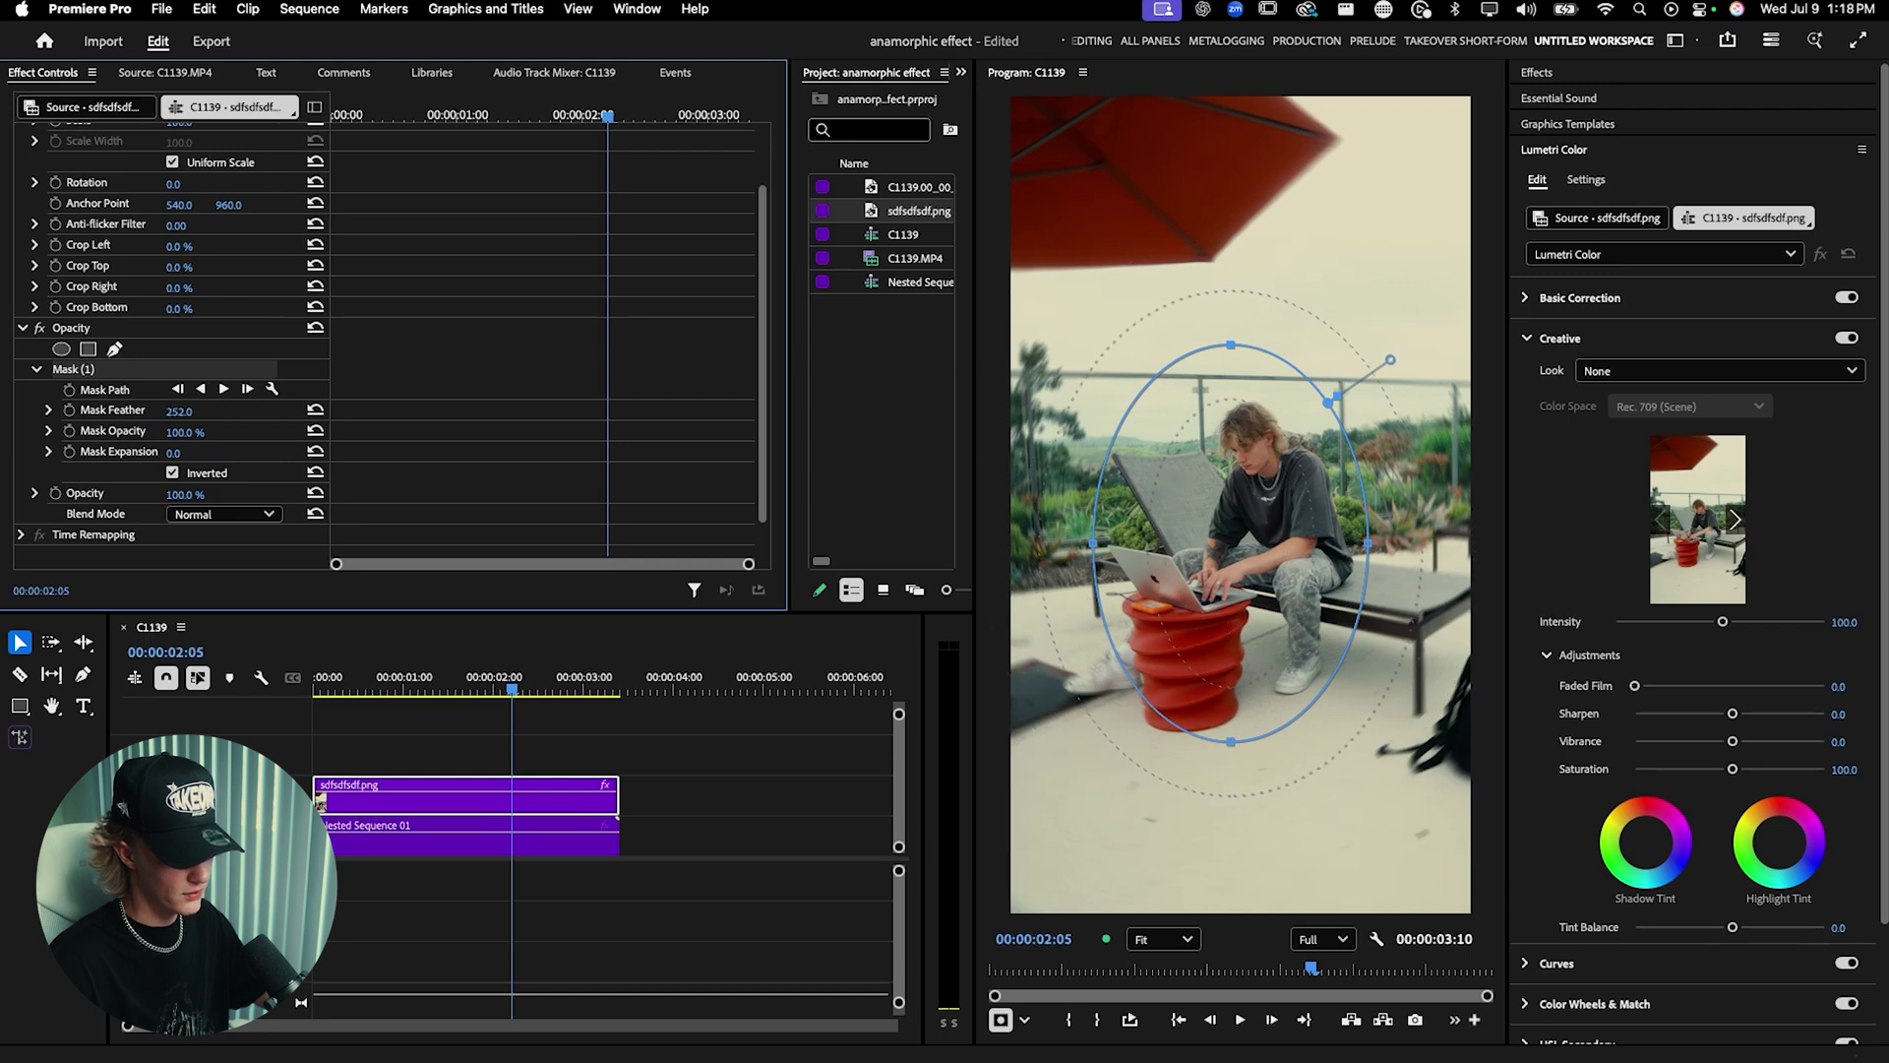
pyautogui.moveTo(179, 411); pyautogui.dragTo(172, 411)
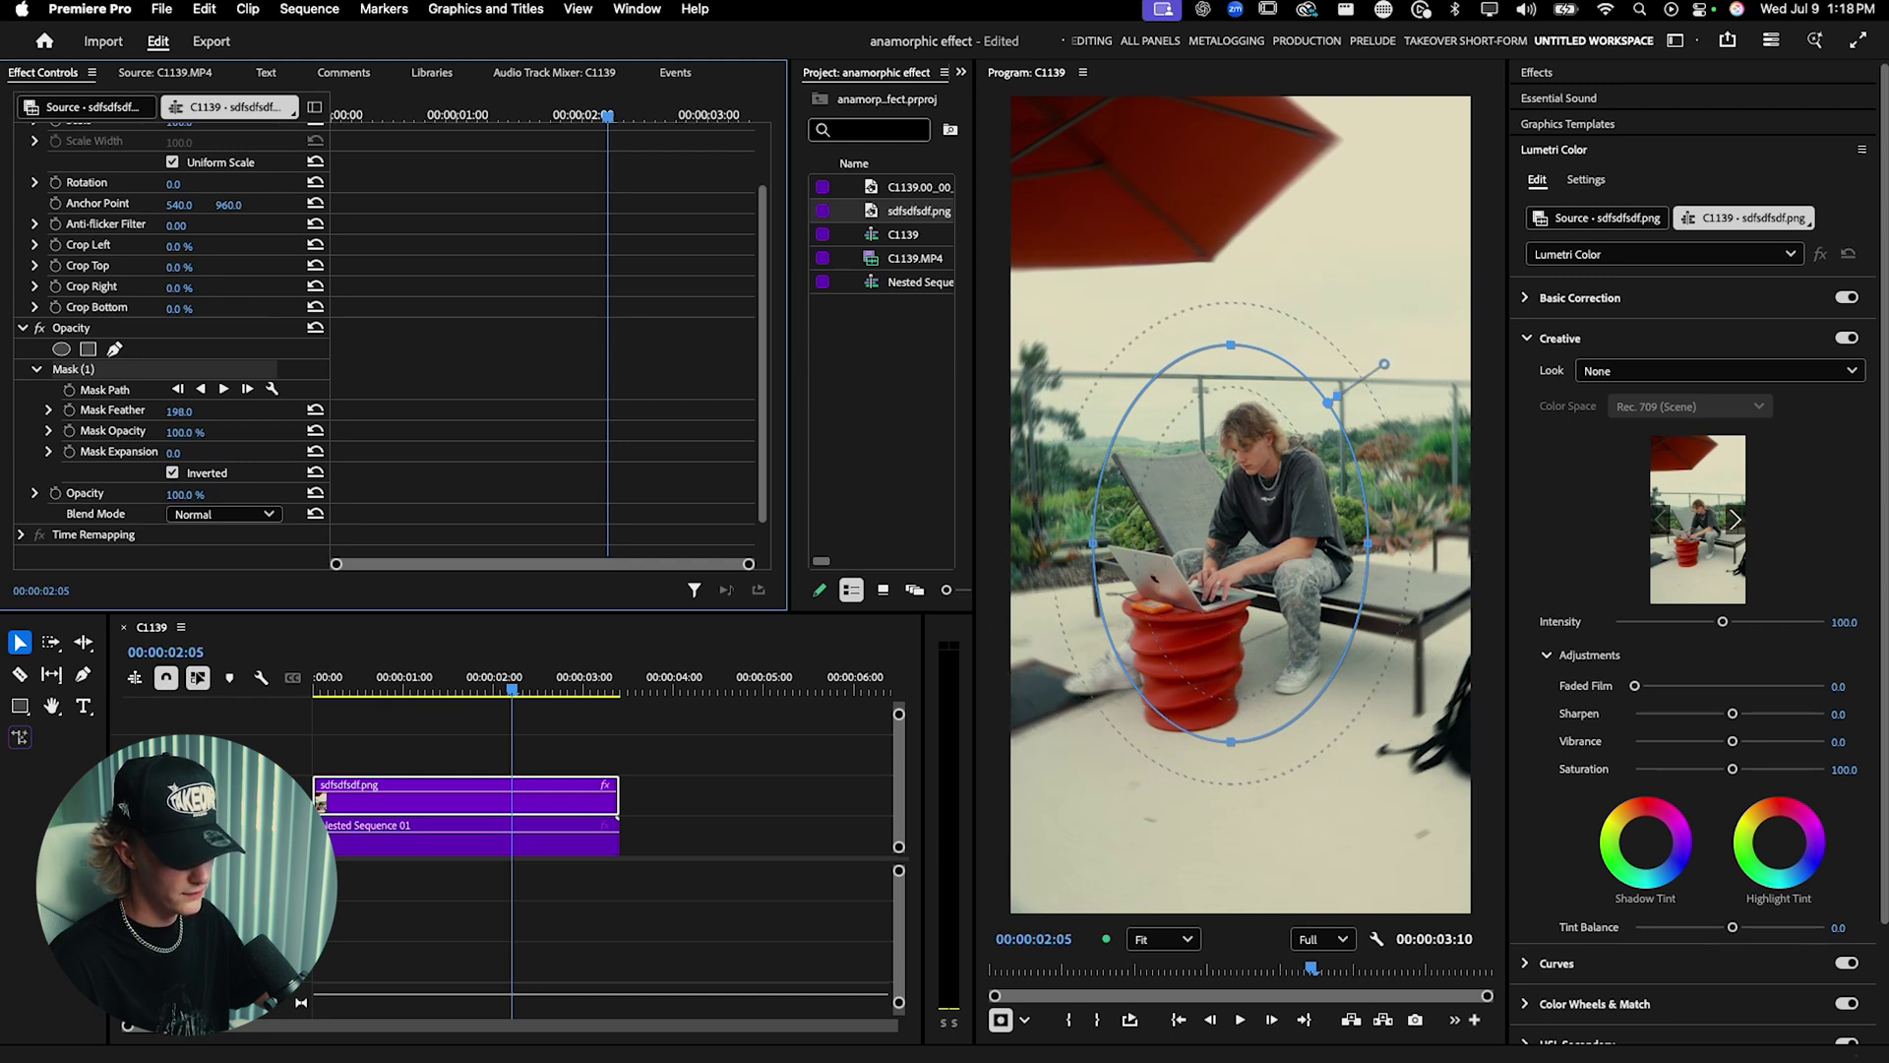
pyautogui.moveTo(1094, 543); pyautogui.dragTo(1130, 544)
pyautogui.moveTo(1368, 543); pyautogui.dragTo(1353, 549)
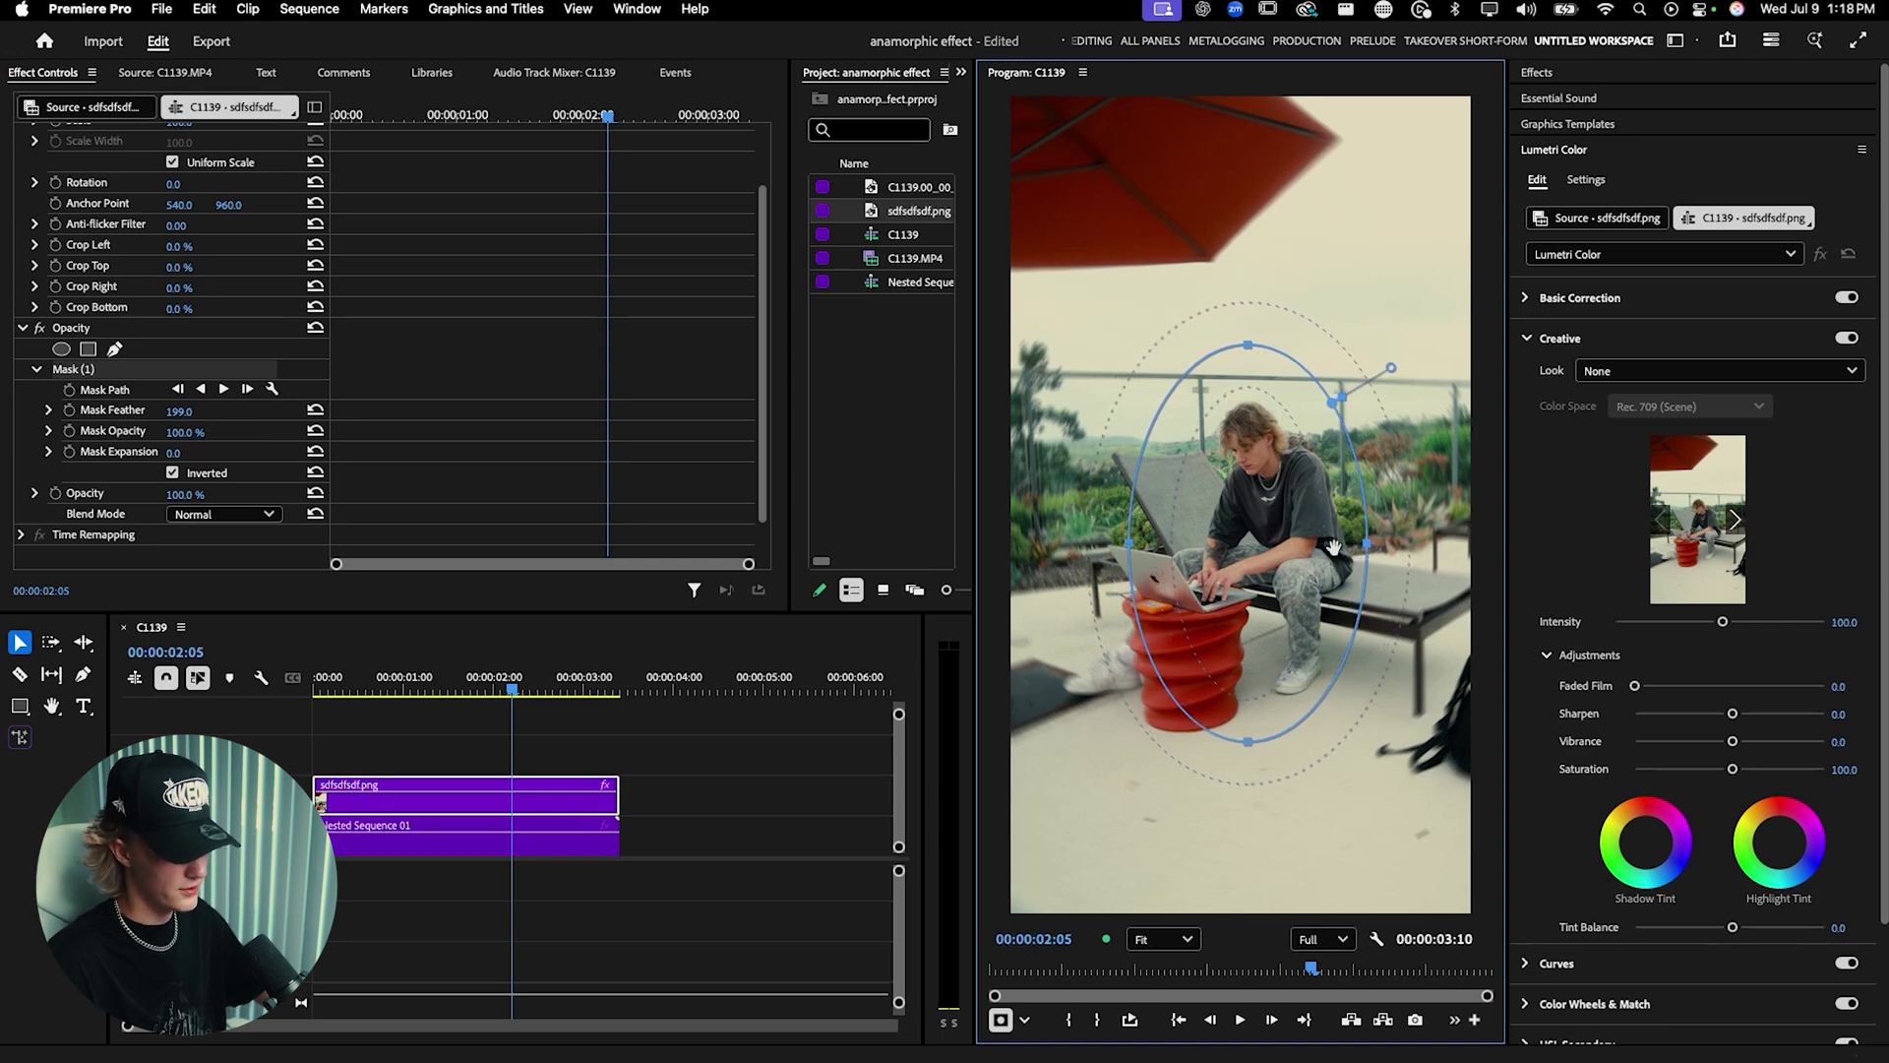
pyautogui.click(468, 697)
pyautogui.press('space')
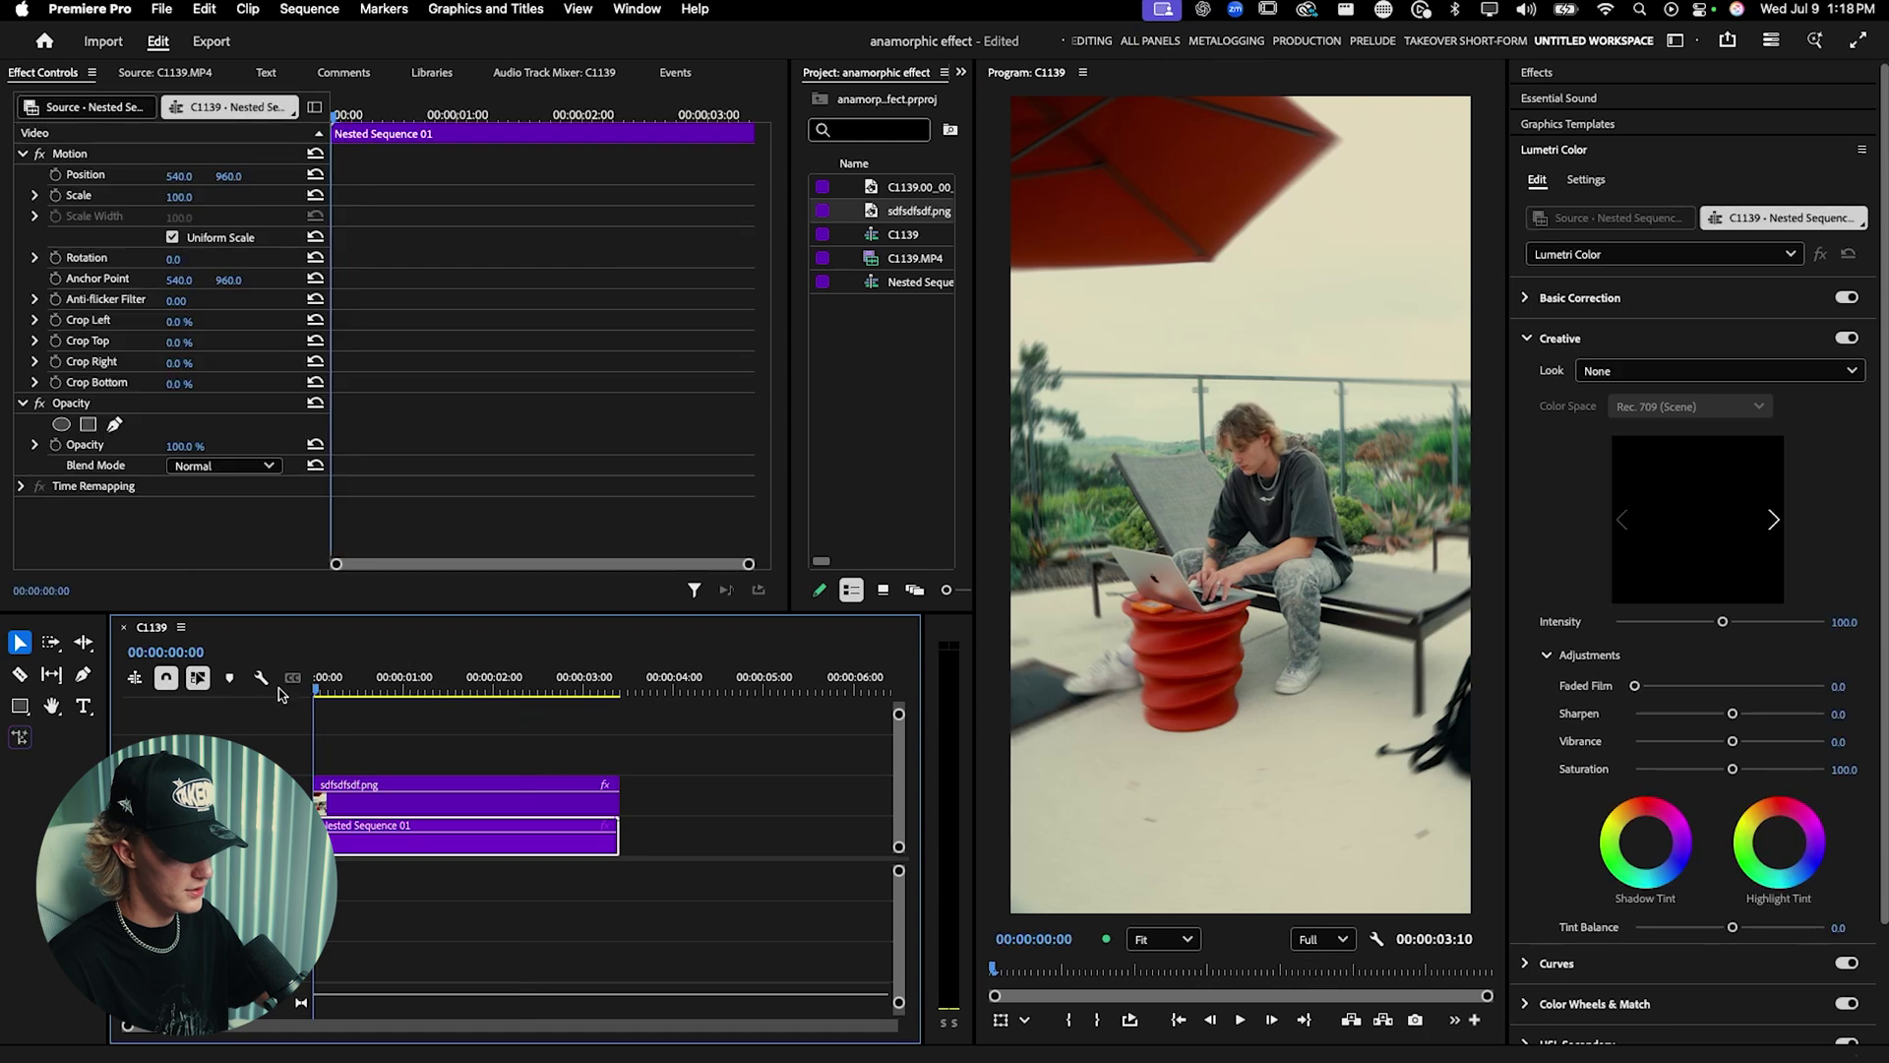